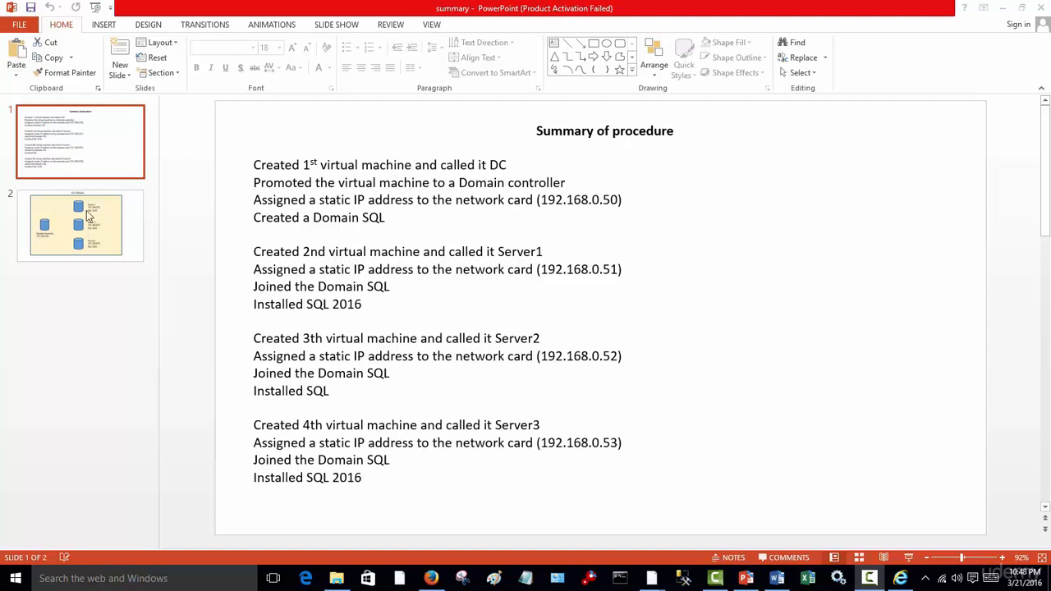
- Review the SQL DOMAIN diagram slide in the summary presentation and check the Windows Server DC virtual machine
{"action": "left_click", "coordinate": [86, 219]}
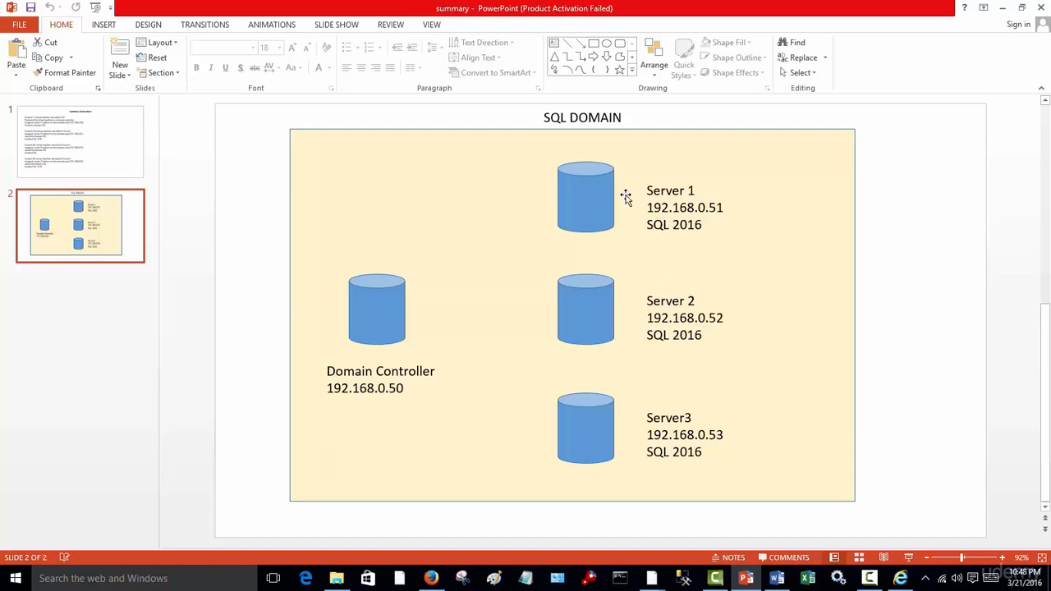
{"action": "left_click", "coordinate": [1003, 8]}
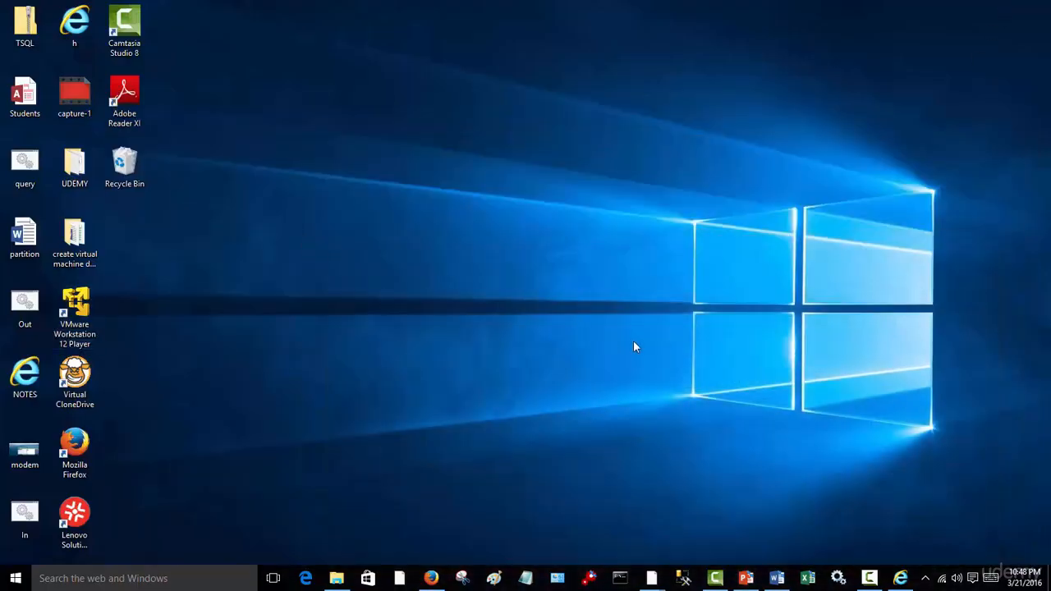
{"action": "mouse_move", "coordinate": [653, 578]}
{"action": "mouse_move", "coordinate": [608, 519]}
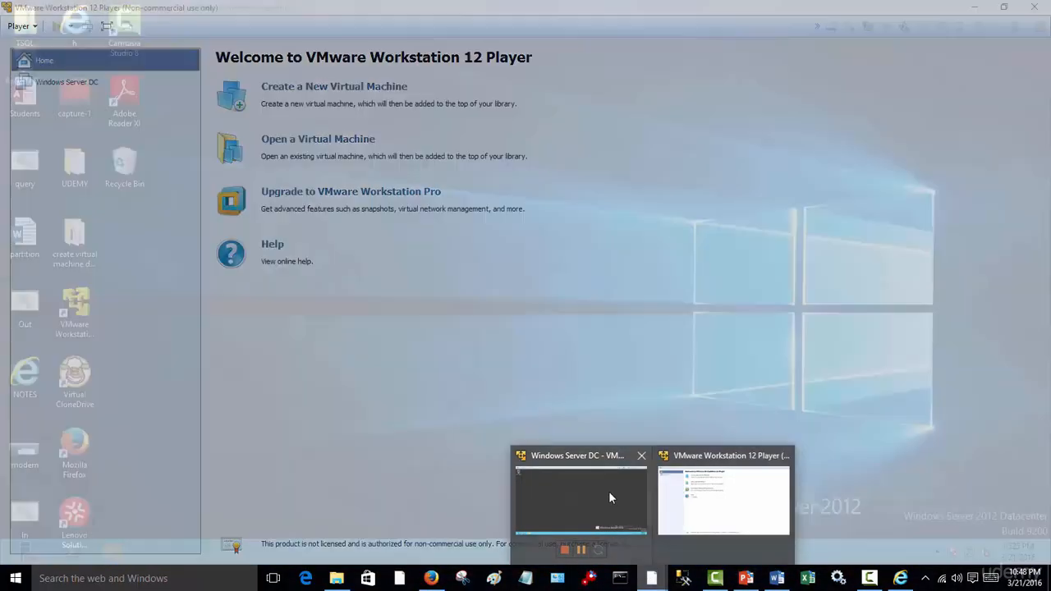
{"action": "left_click", "coordinate": [608, 491]}
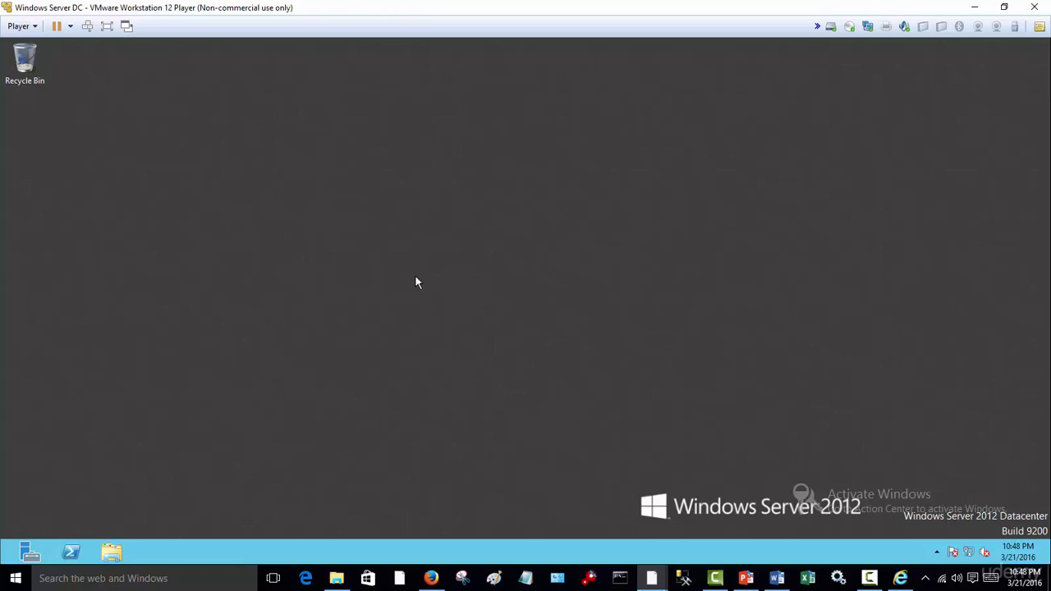
{"action": "left_click", "coordinate": [974, 8]}
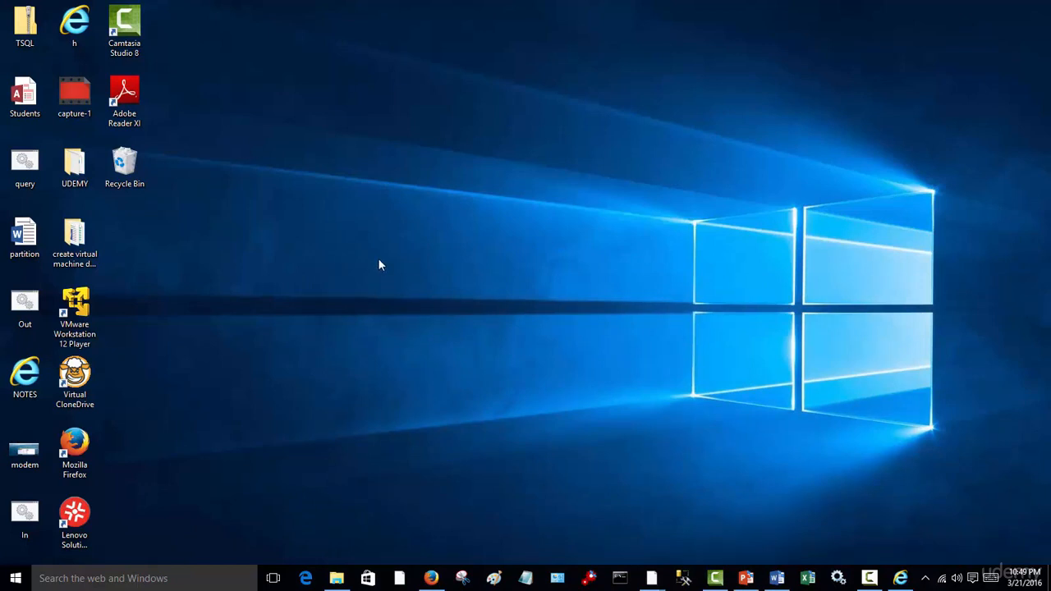
- Launch VMware Workstation 12 Player from the desktop and maximize its window
{"action": "left_click", "coordinate": [84, 308]}
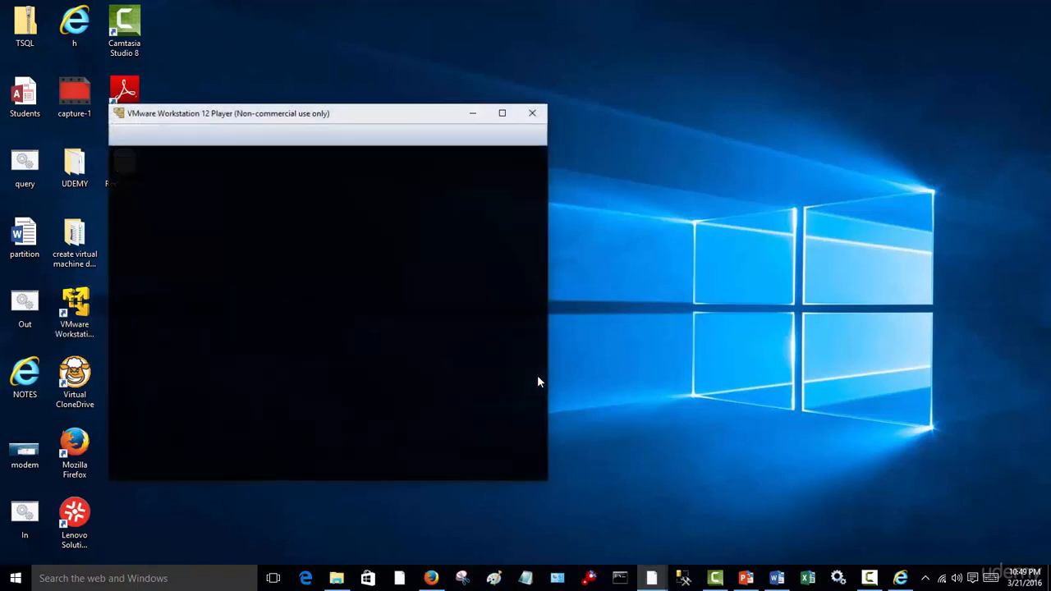
{"action": "left_click", "coordinate": [522, 115]}
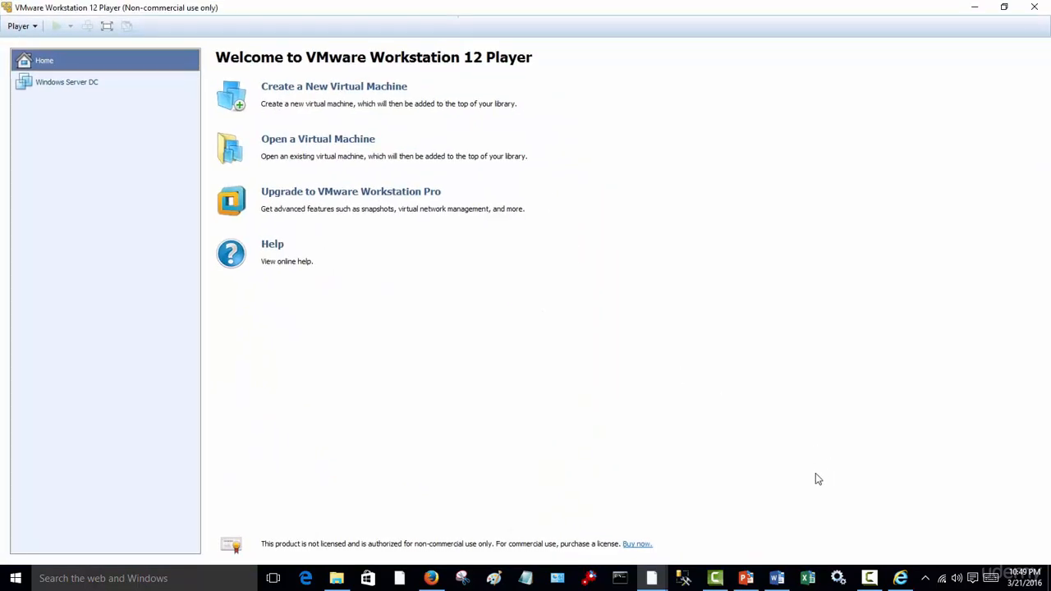
- Switch to Word and review the checklists for the domain controller and servers 1, 2 and 3 in the SERVERONE INSTALLATION document
{"action": "left_click", "coordinate": [784, 579]}
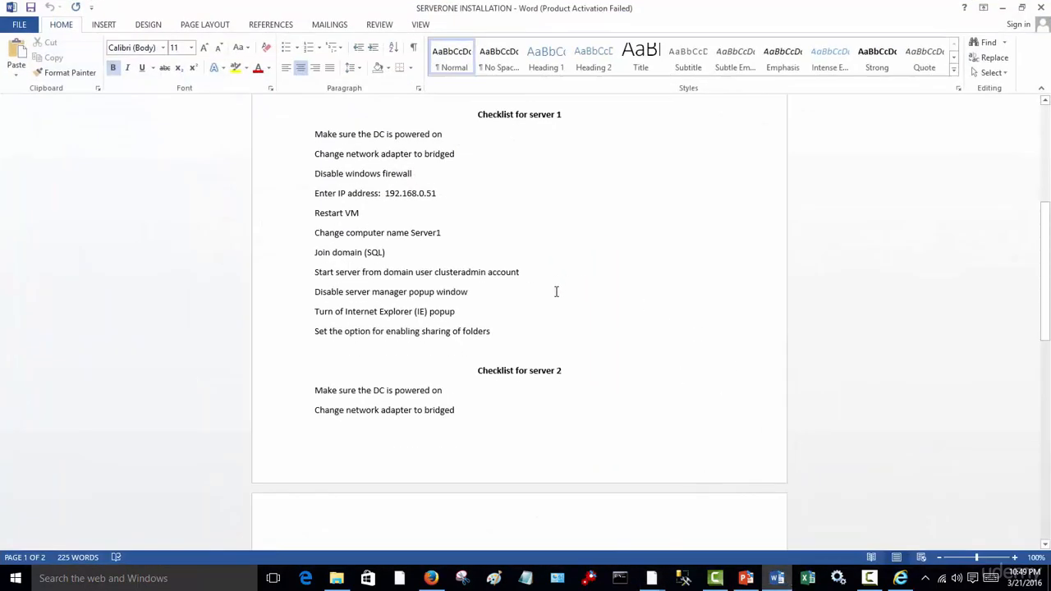
{"action": "scroll", "coordinate": [606, 353], "scroll_direction": "down", "scroll_amount": 2}
{"action": "scroll", "coordinate": [607, 353], "scroll_direction": "up", "scroll_amount": 10}
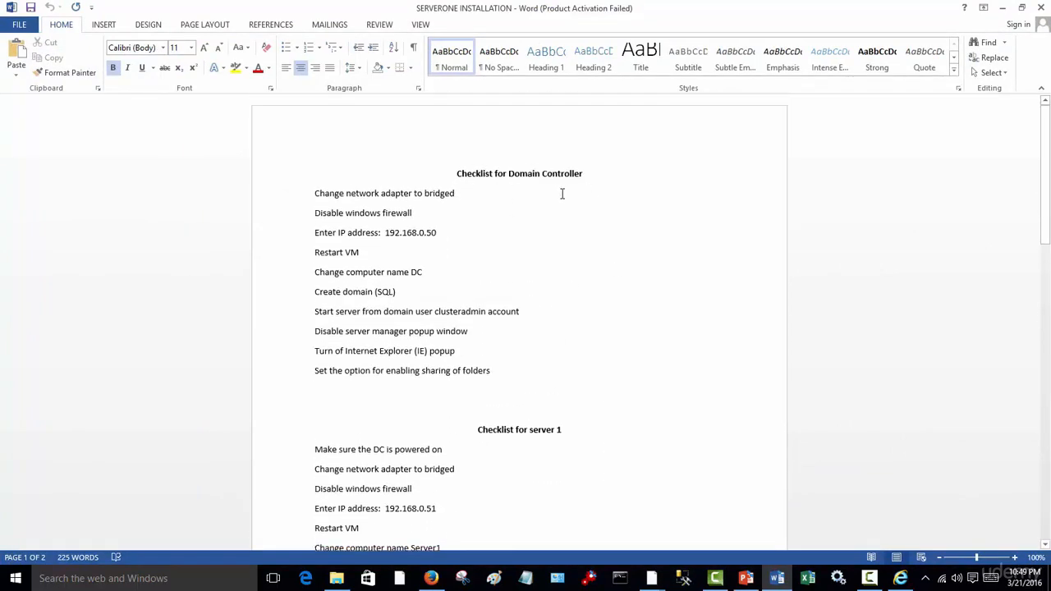
{"action": "scroll", "coordinate": [589, 377], "scroll_direction": "down", "scroll_amount": 8}
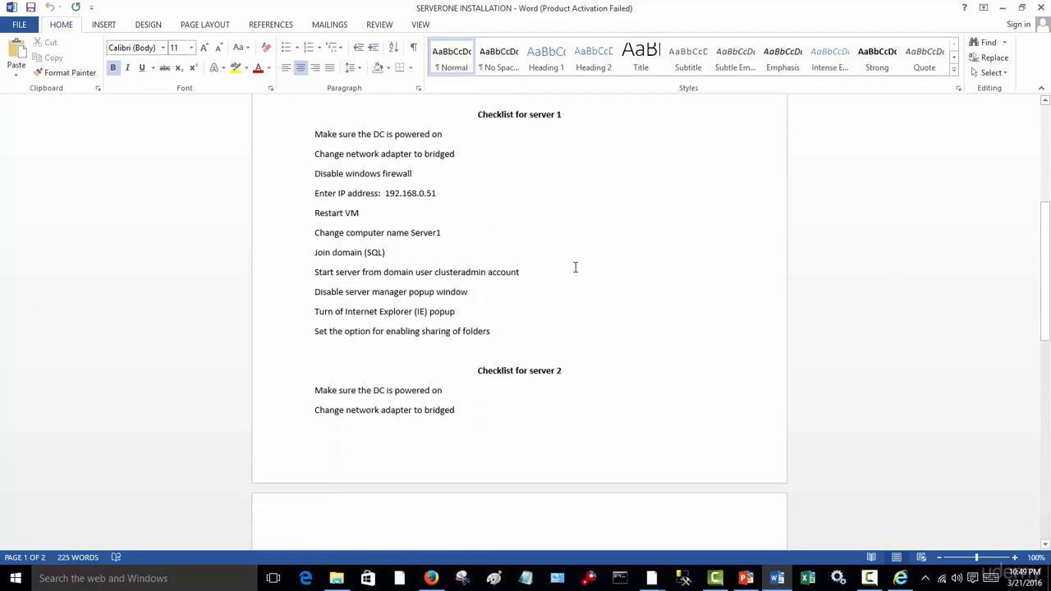
{"action": "scroll", "coordinate": [561, 357], "scroll_direction": "down", "scroll_amount": 6}
{"action": "scroll", "coordinate": [561, 357], "scroll_direction": "up", "scroll_amount": 6}
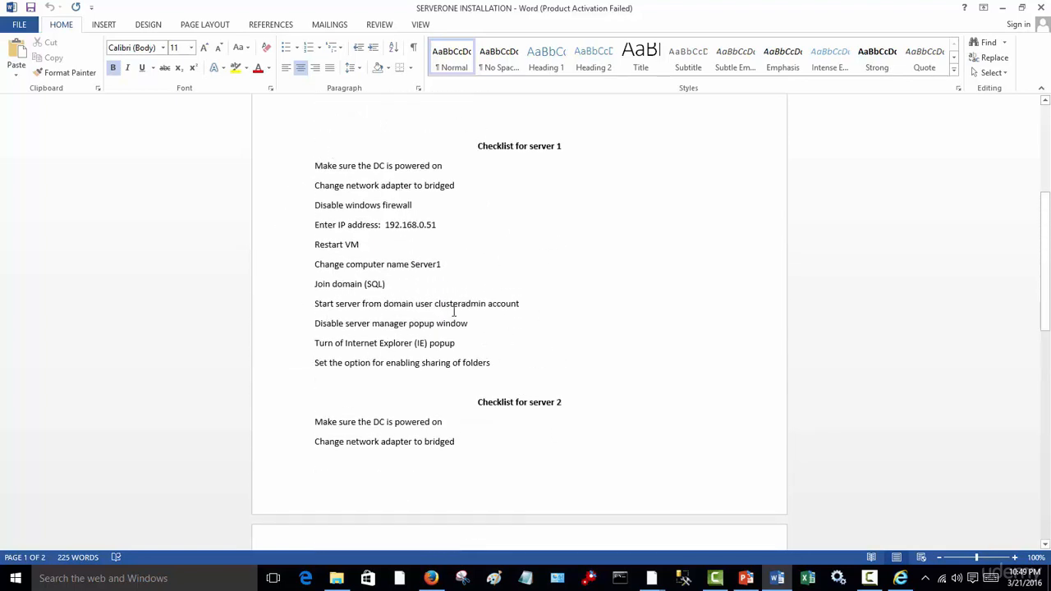
{"action": "scroll", "coordinate": [446, 315], "scroll_direction": "down", "scroll_amount": 3}
{"action": "scroll", "coordinate": [547, 260], "scroll_direction": "up", "scroll_amount": 3}
{"action": "scroll", "coordinate": [589, 392], "scroll_direction": "down", "scroll_amount": 7}
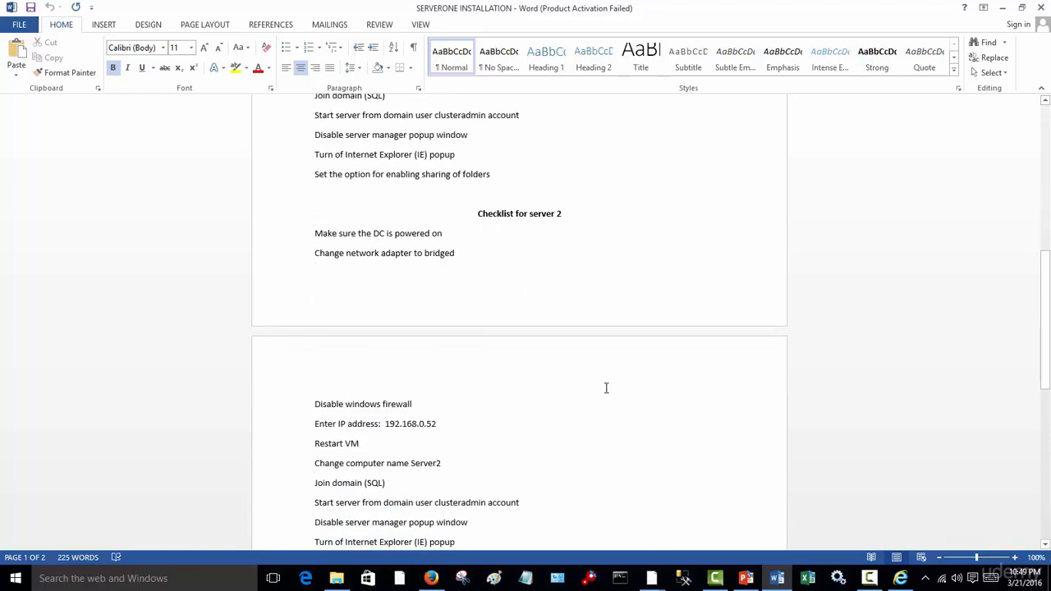
{"action": "scroll", "coordinate": [581, 478], "scroll_direction": "up", "scroll_amount": 7}
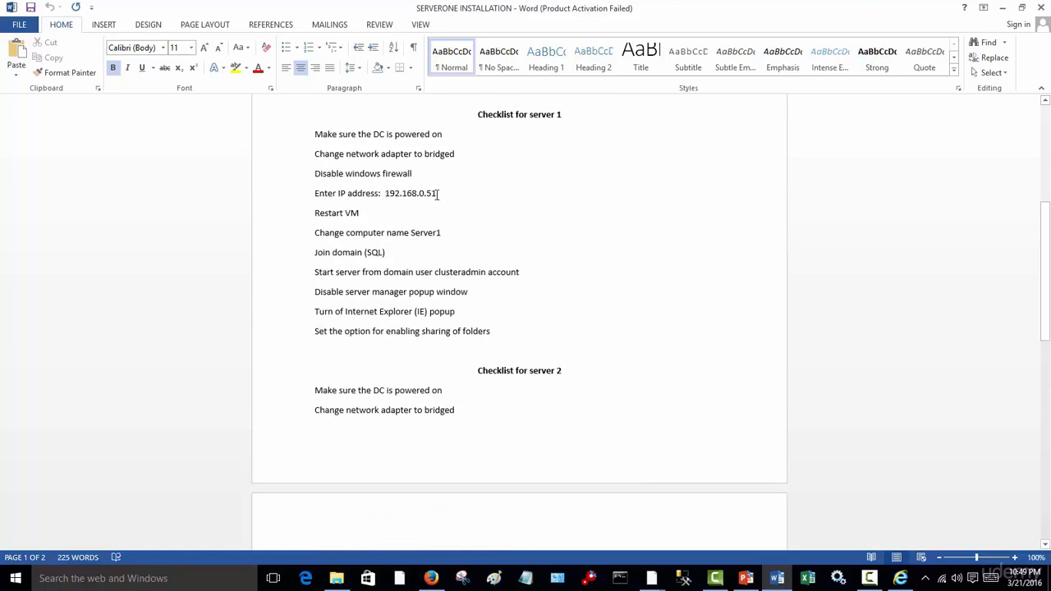
{"action": "scroll", "coordinate": [438, 195], "scroll_direction": "down", "scroll_amount": 7}
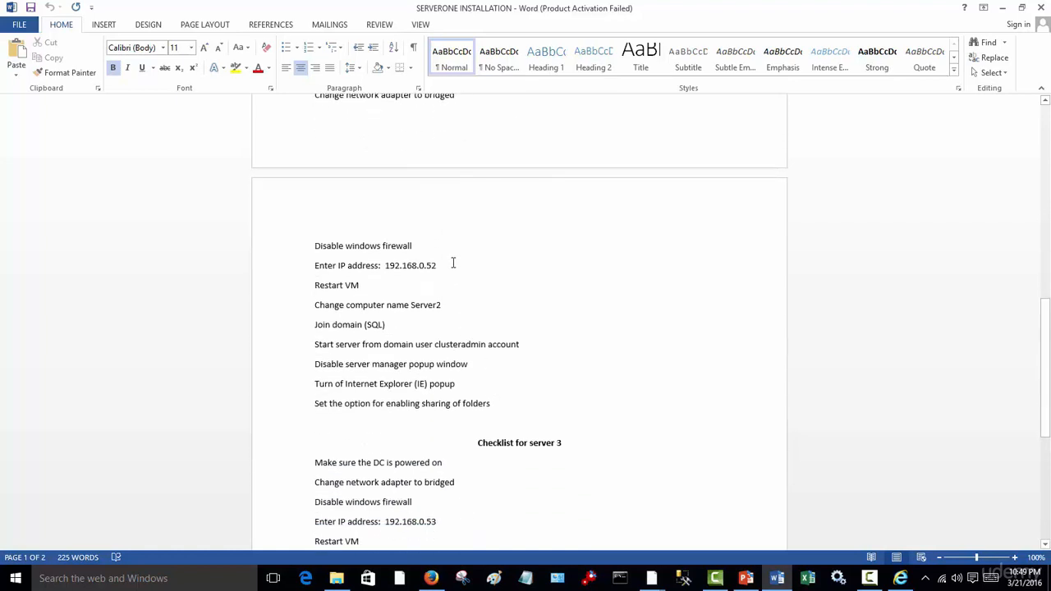
{"action": "scroll", "coordinate": [453, 263], "scroll_direction": "down", "scroll_amount": 4}
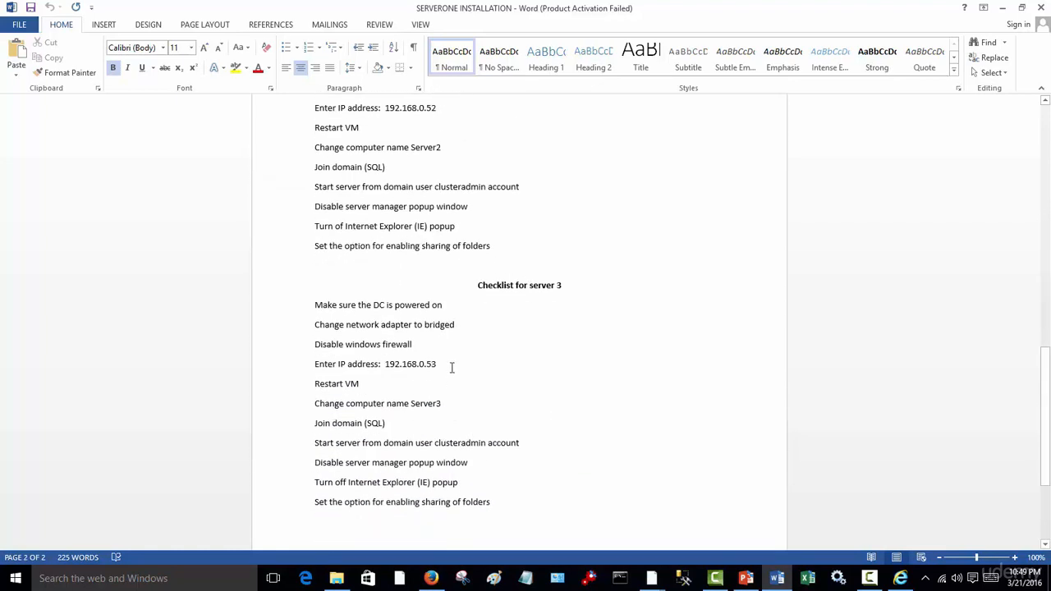
{"action": "scroll", "coordinate": [504, 392], "scroll_direction": "up", "scroll_amount": 10}
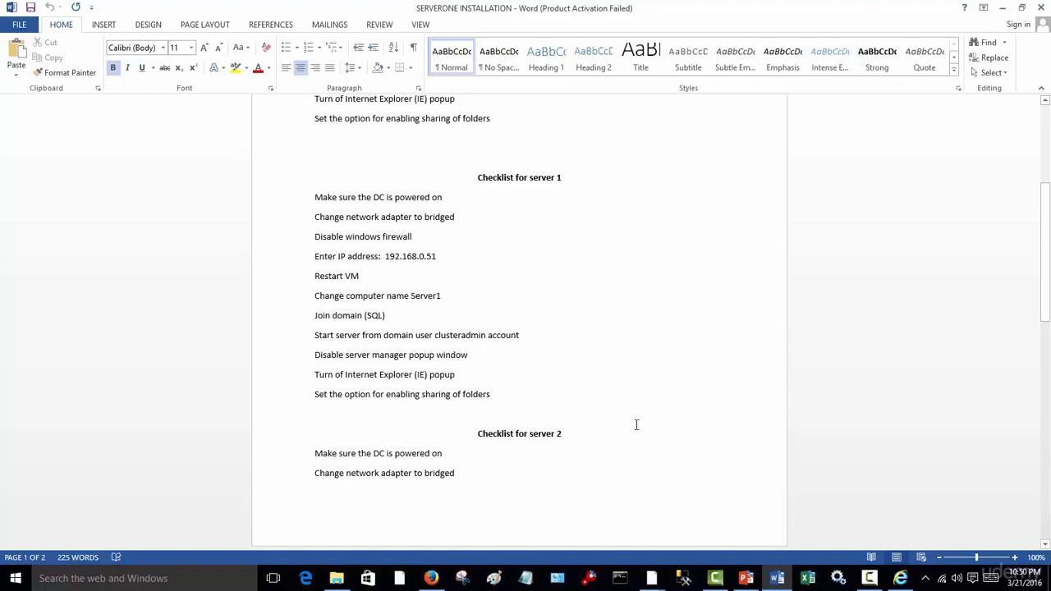
{"action": "scroll", "coordinate": [636, 424], "scroll_direction": "down", "scroll_amount": 3}
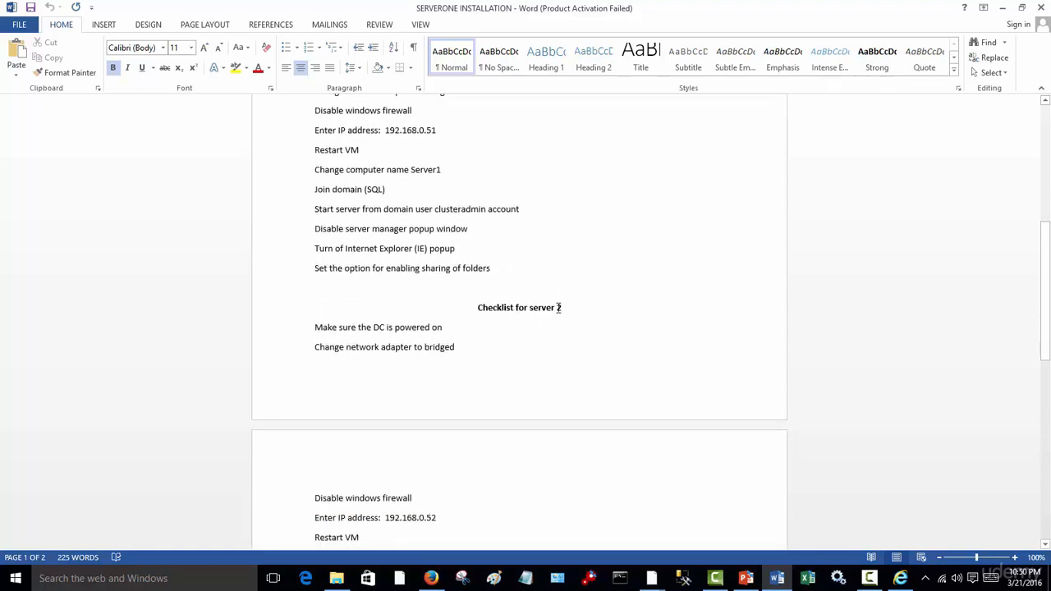
{"action": "scroll", "coordinate": [561, 309], "scroll_direction": "down", "scroll_amount": 4}
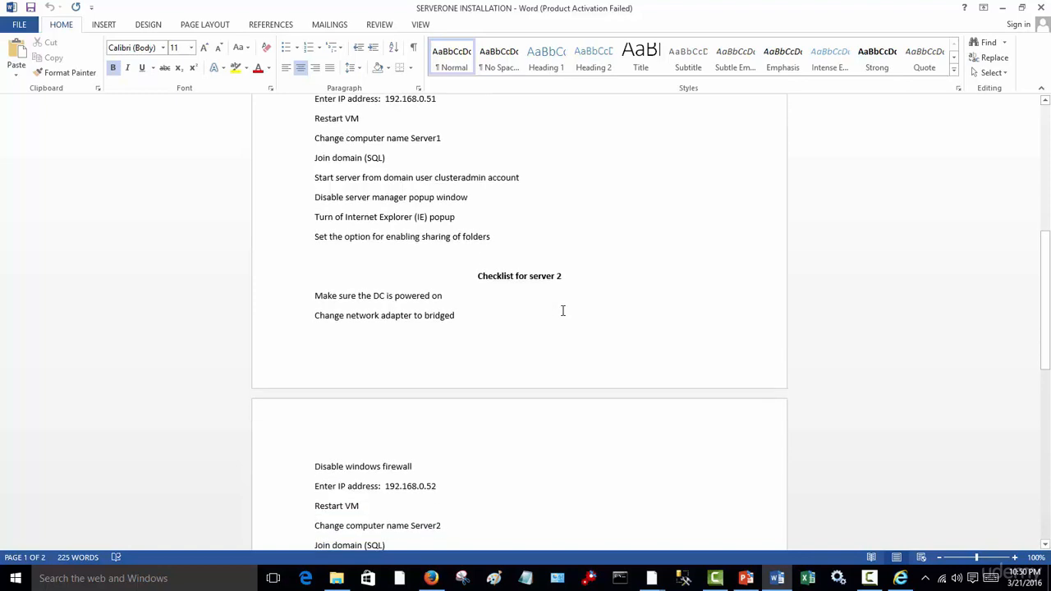
{"action": "scroll", "coordinate": [575, 320], "scroll_direction": "down", "scroll_amount": 5}
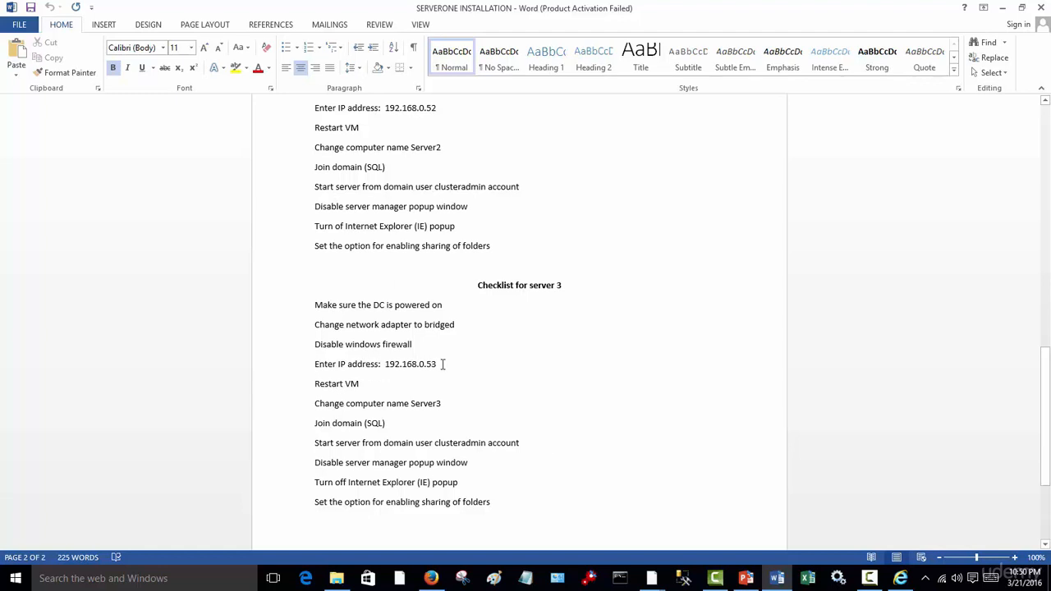
{"action": "left_click", "coordinate": [443, 367]}
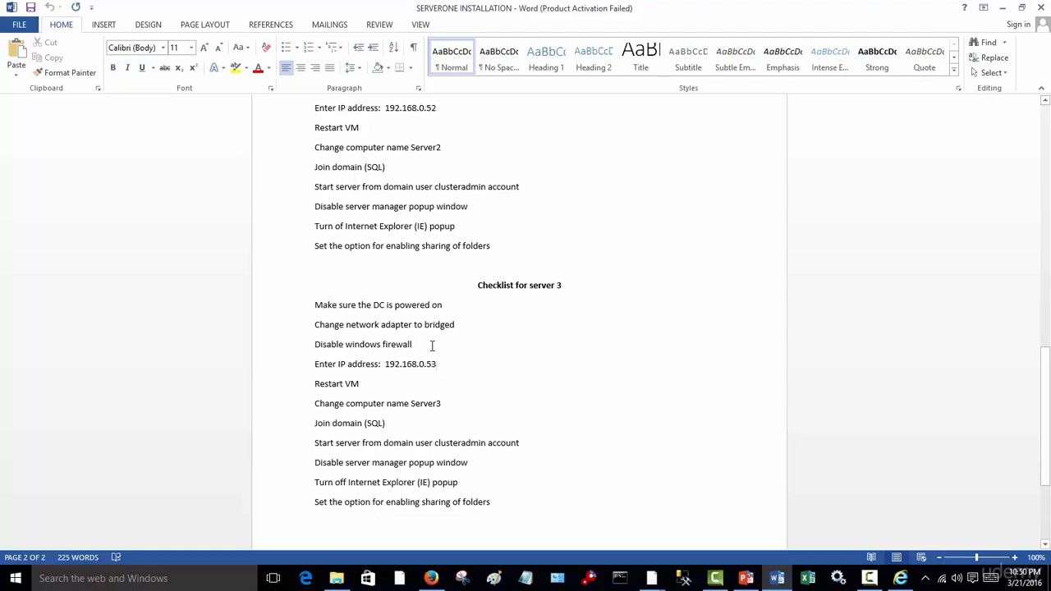
{"action": "left_click", "coordinate": [432, 346]}
{"action": "left_click", "coordinate": [484, 325]}
{"action": "left_click", "coordinate": [476, 367]}
{"action": "scroll", "coordinate": [560, 388], "scroll_direction": "down", "scroll_amount": 2}
{"action": "scroll", "coordinate": [560, 388], "scroll_direction": "up", "scroll_amount": 10}
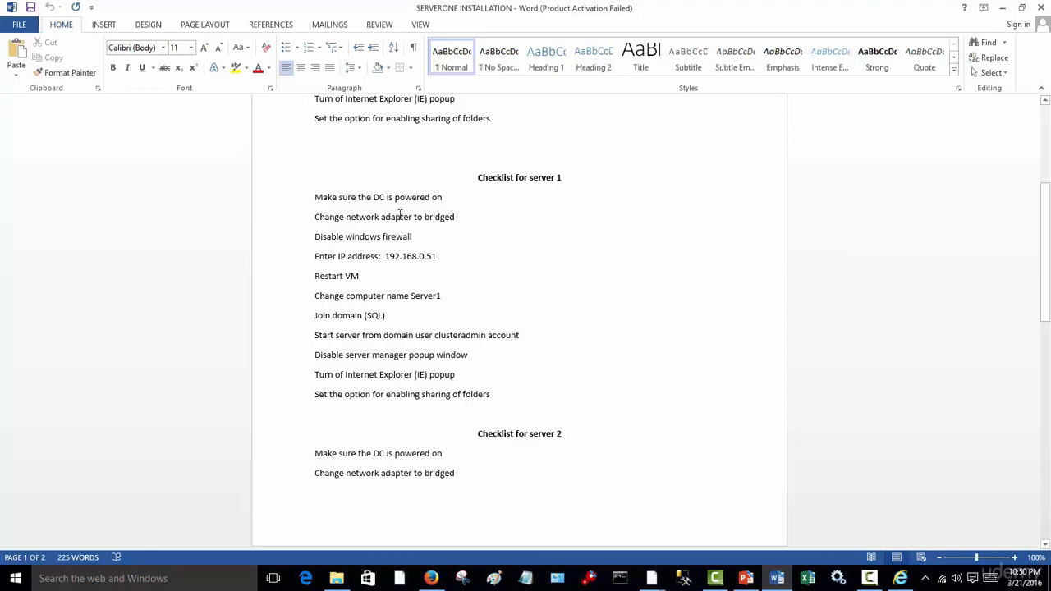
{"action": "left_click", "coordinate": [1004, 8]}
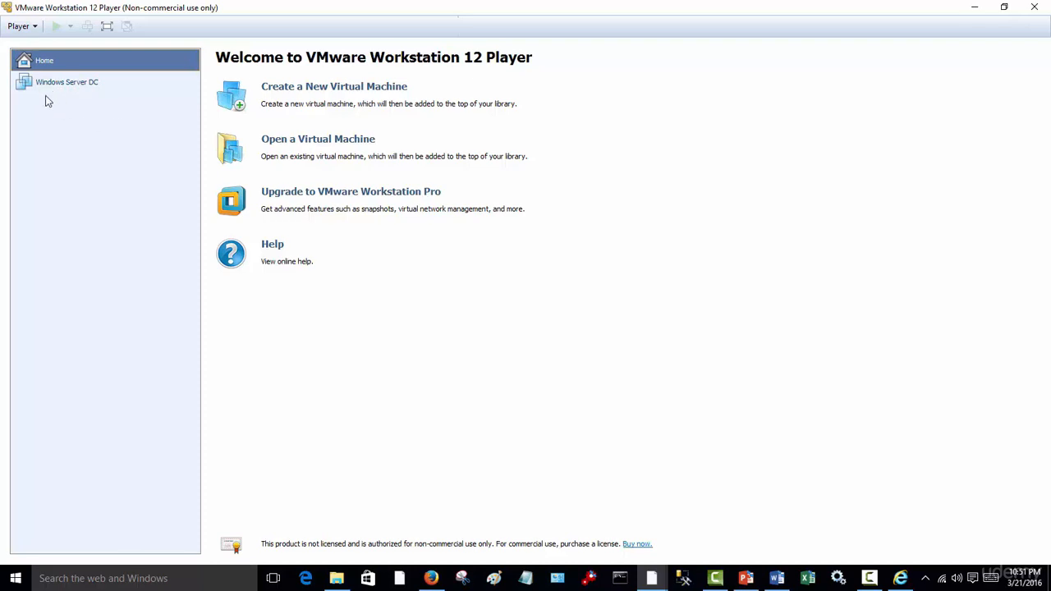
- Start a new virtual machine from the Windows Server 2012 ISO, keeping the Datacenter version and continuing without a product key
{"action": "left_click", "coordinate": [323, 90]}
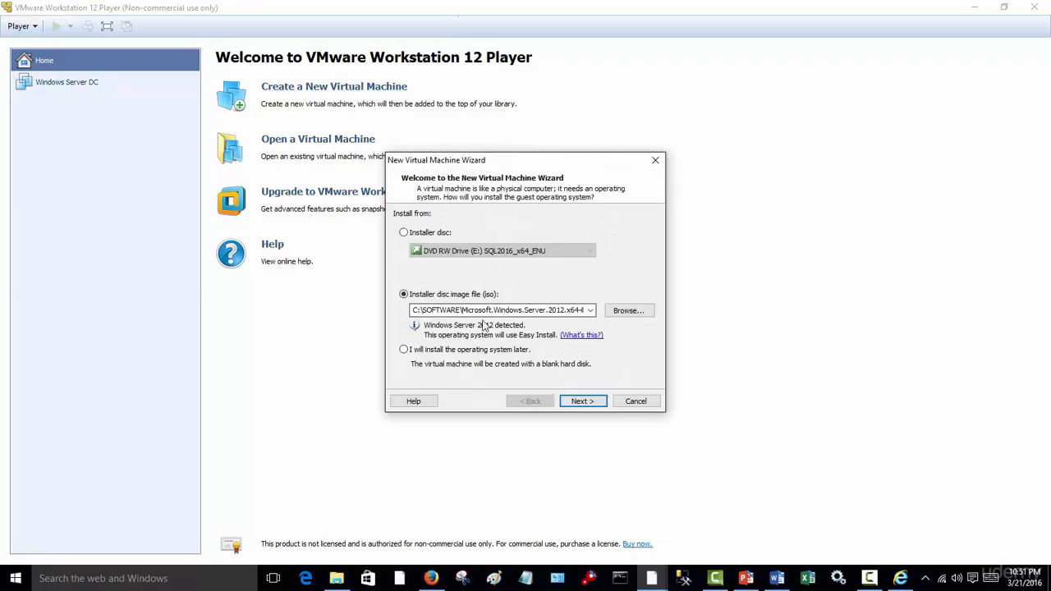
{"action": "left_click", "coordinate": [600, 406]}
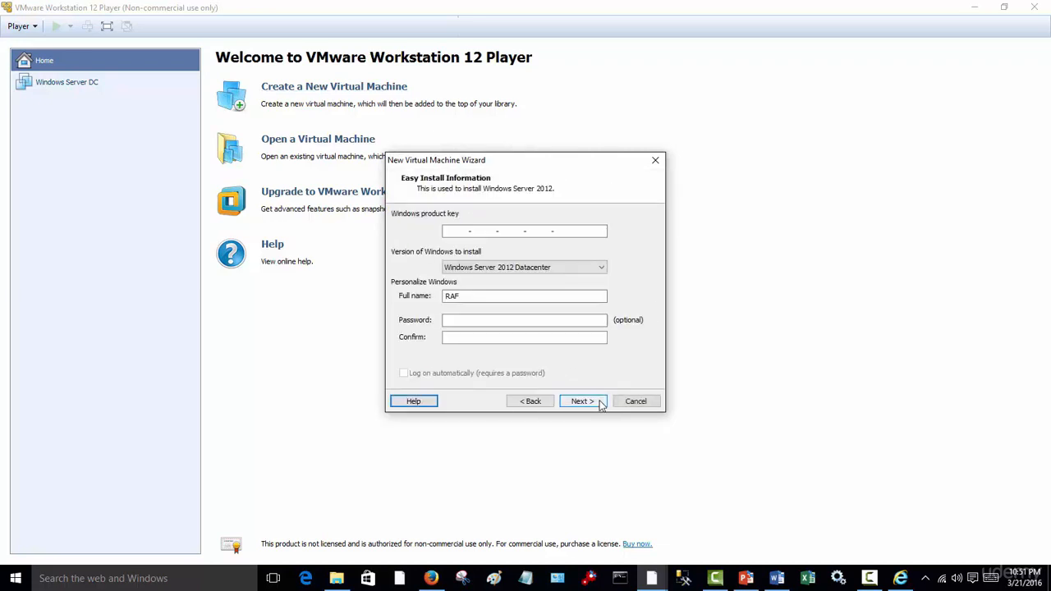
{"action": "left_click", "coordinate": [585, 401]}
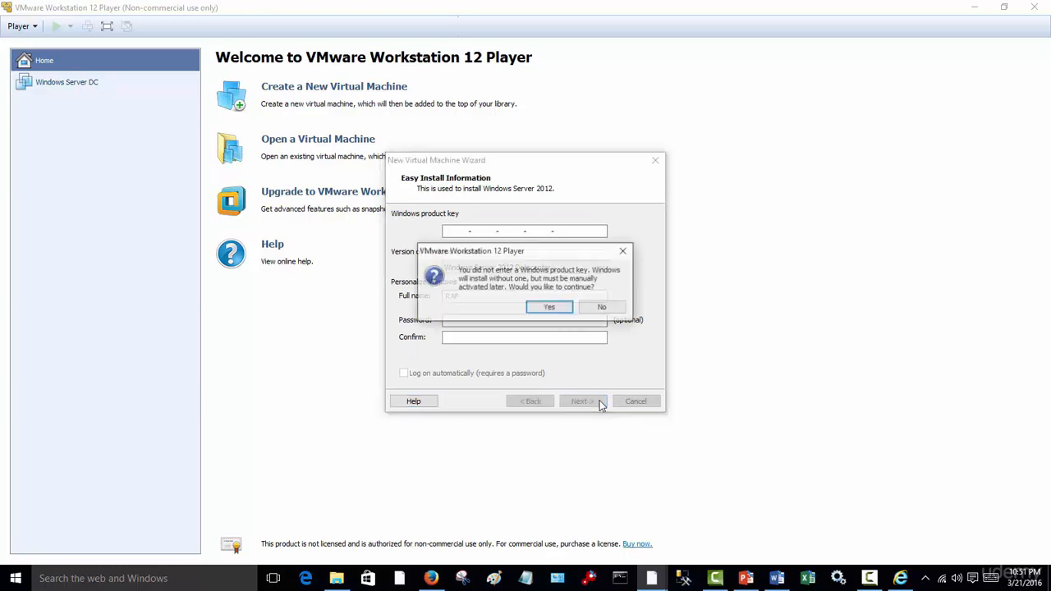
{"action": "left_click", "coordinate": [543, 309]}
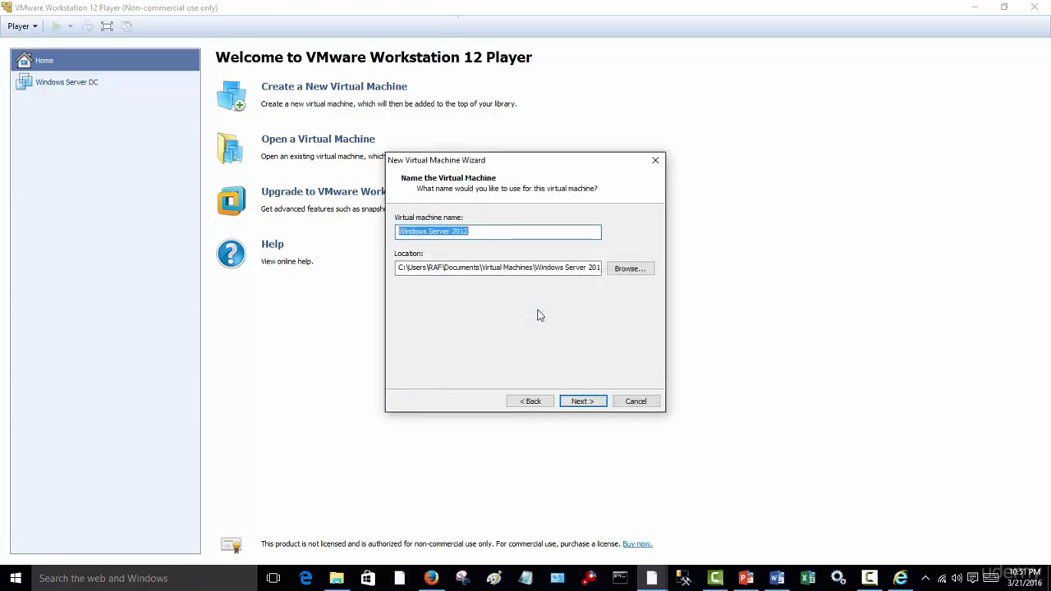
- Name the new virtual machine Server1 and keep its suggested storage location
{"action": "type", "text": "Ser"}
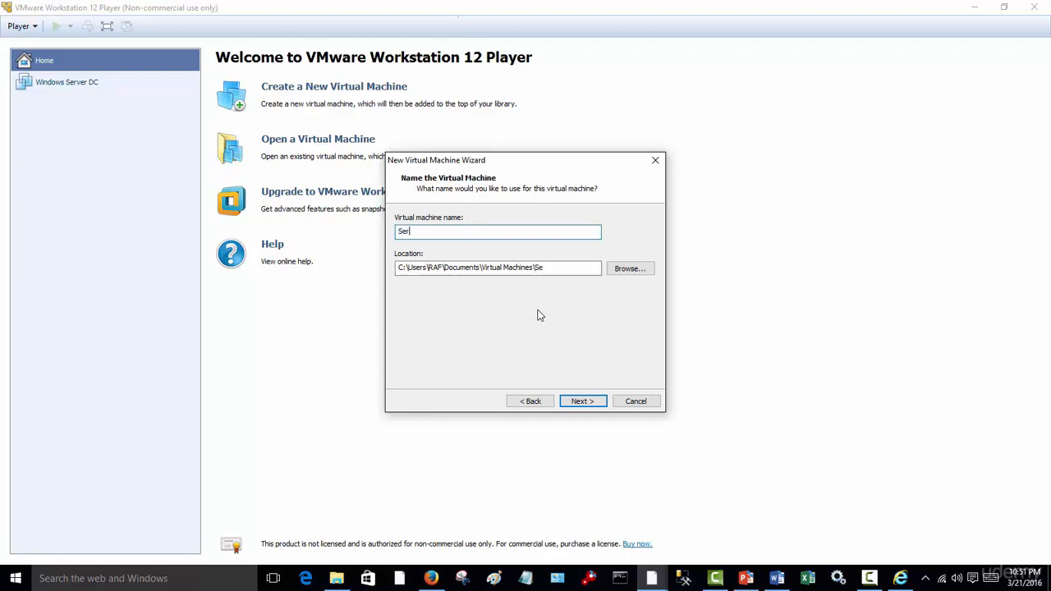
{"action": "type", "text": "ver1"}
{"action": "left_click", "coordinate": [583, 402]}
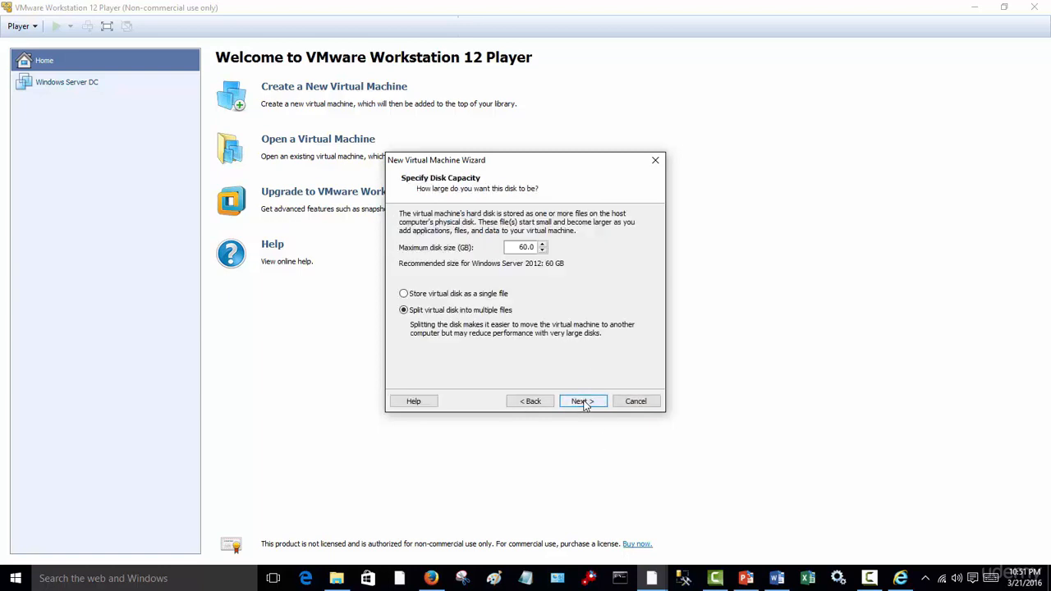
- Accept the 60 GB disk split into multiple files and finish creating the virtual machine so it powers on
{"action": "left_click", "coordinate": [582, 402]}
{"action": "left_click", "coordinate": [584, 401]}
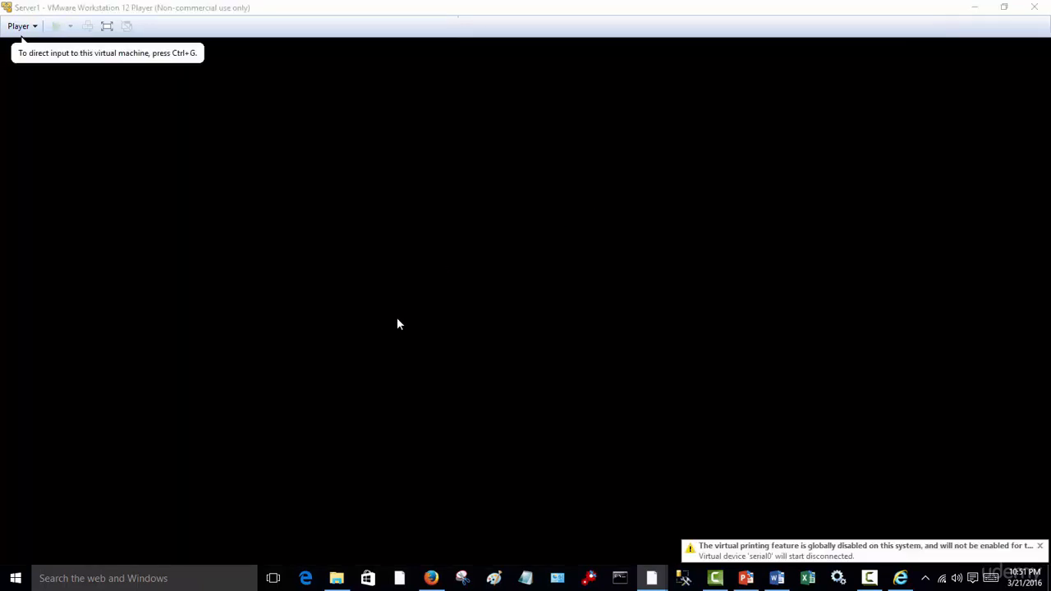
{"action": "left_click", "coordinate": [606, 357]}
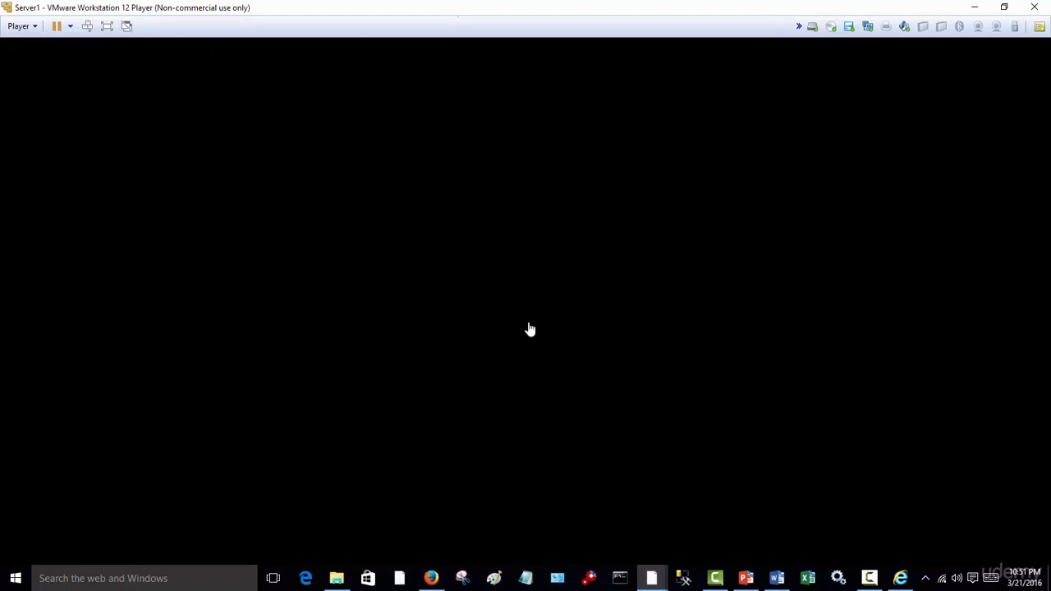
- Switch to the Word checklist to review the server setup tasks, and return to the Server1 virtual machine's Windows installation
{"action": "left_click", "coordinate": [778, 577]}
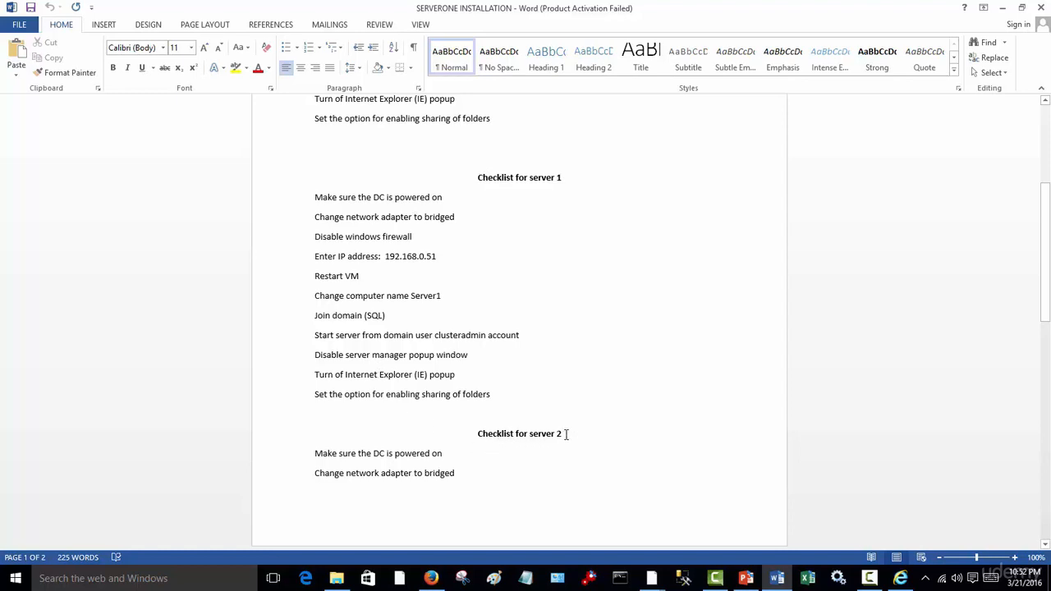
{"action": "scroll", "coordinate": [567, 435], "scroll_direction": "down", "scroll_amount": 7}
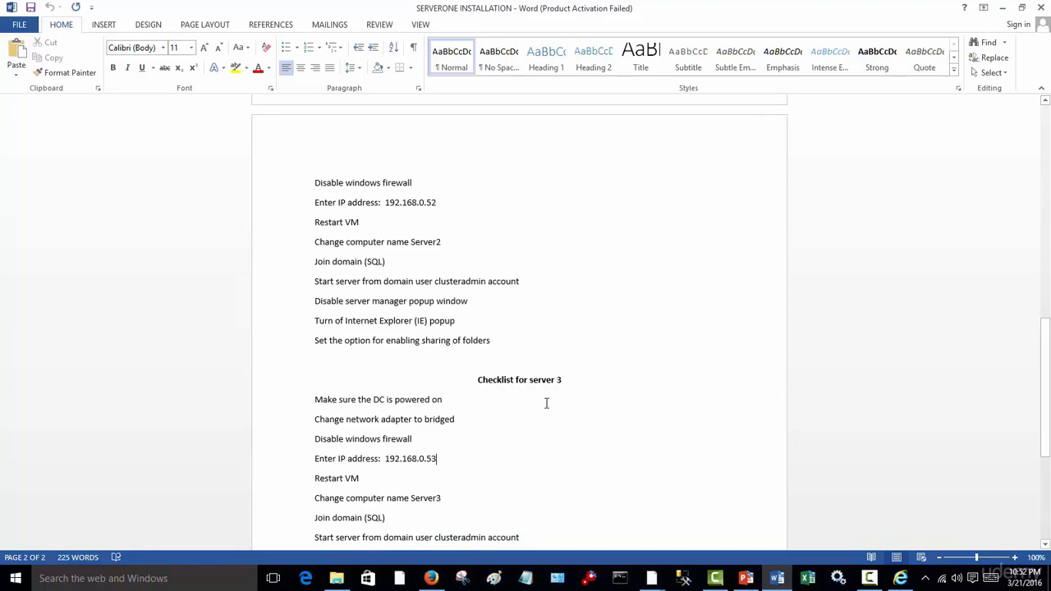
{"action": "scroll", "coordinate": [546, 403], "scroll_direction": "up", "scroll_amount": 11}
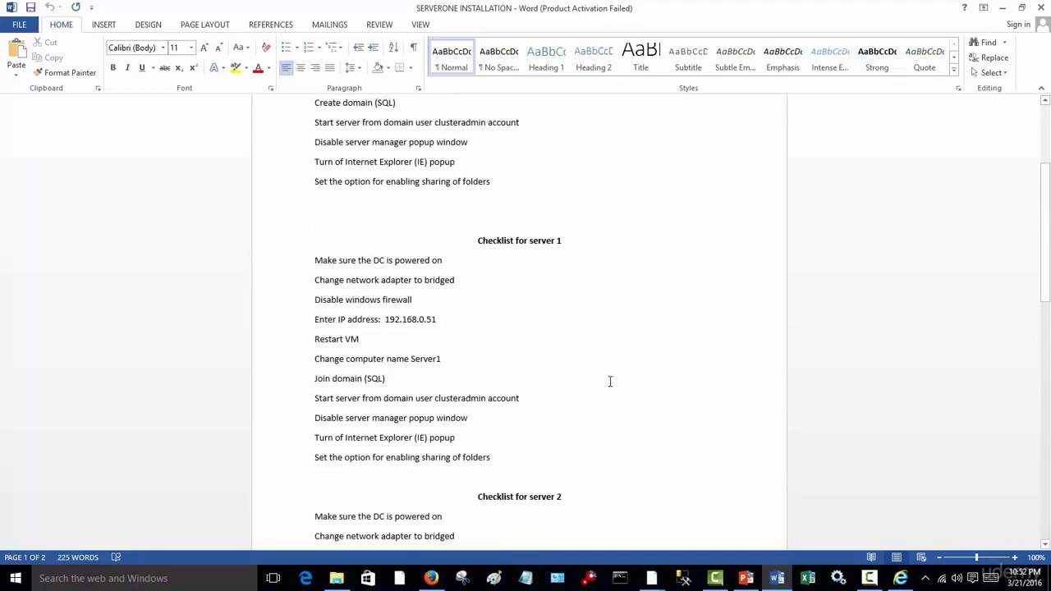
{"action": "left_click", "coordinate": [1003, 7]}
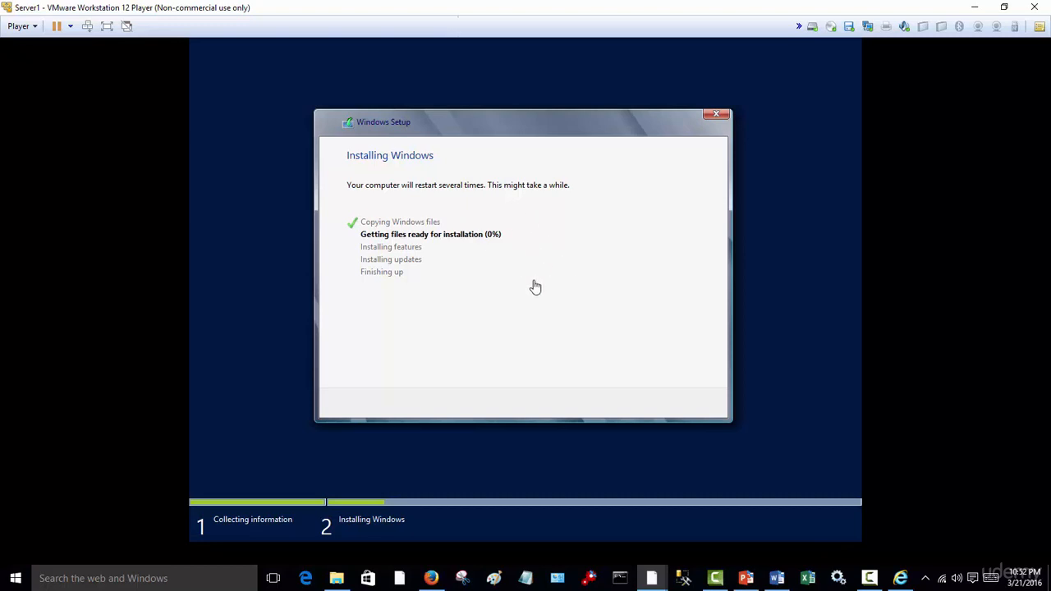
{"action": "left_click", "coordinate": [870, 578]}
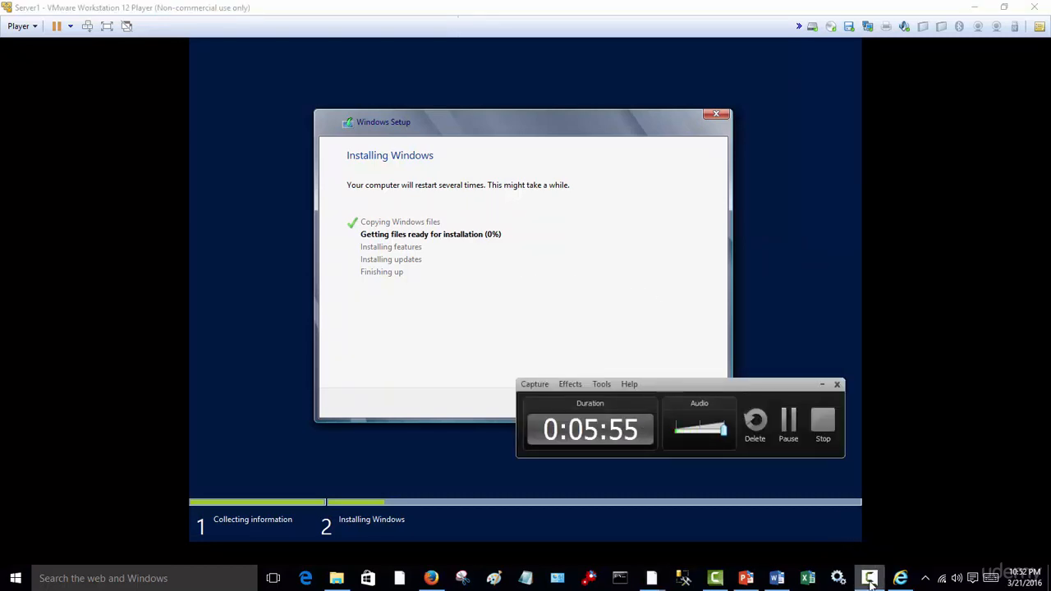
{"action": "left_click", "coordinate": [789, 426]}
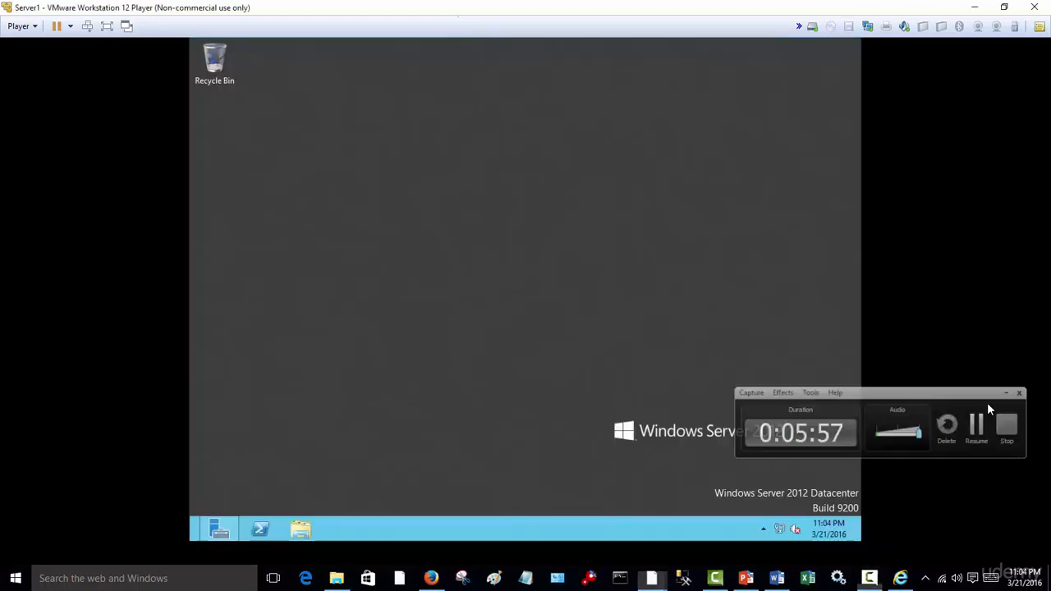
{"action": "left_click", "coordinate": [978, 420]}
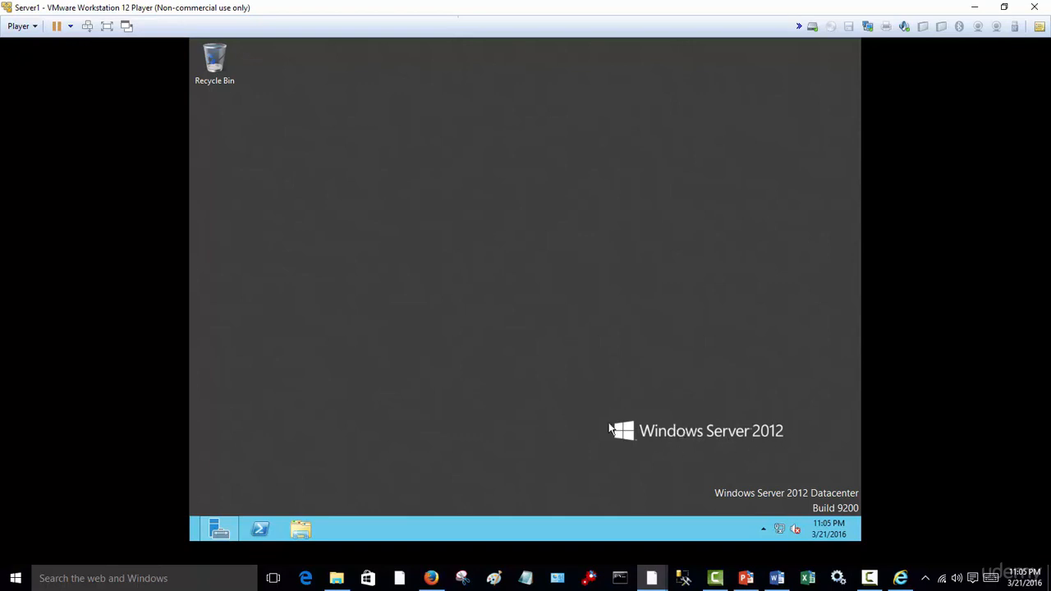
- Bring up Server Manager in the Server1 virtual machine, consult the server 1 checklist in Word, and return to the virtual machine
{"action": "left_click", "coordinate": [230, 530]}
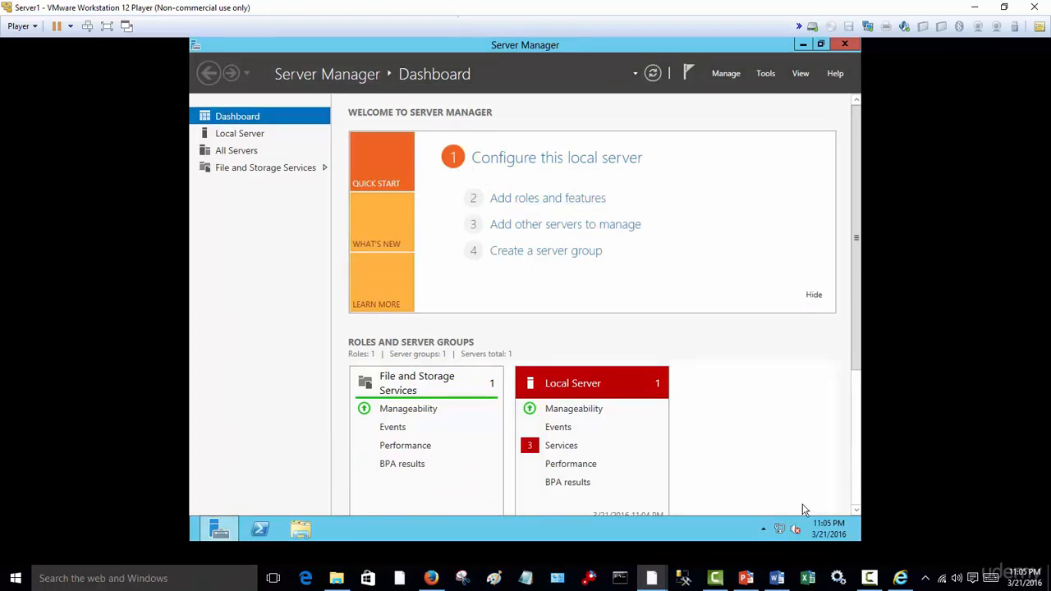
{"action": "left_click", "coordinate": [780, 579]}
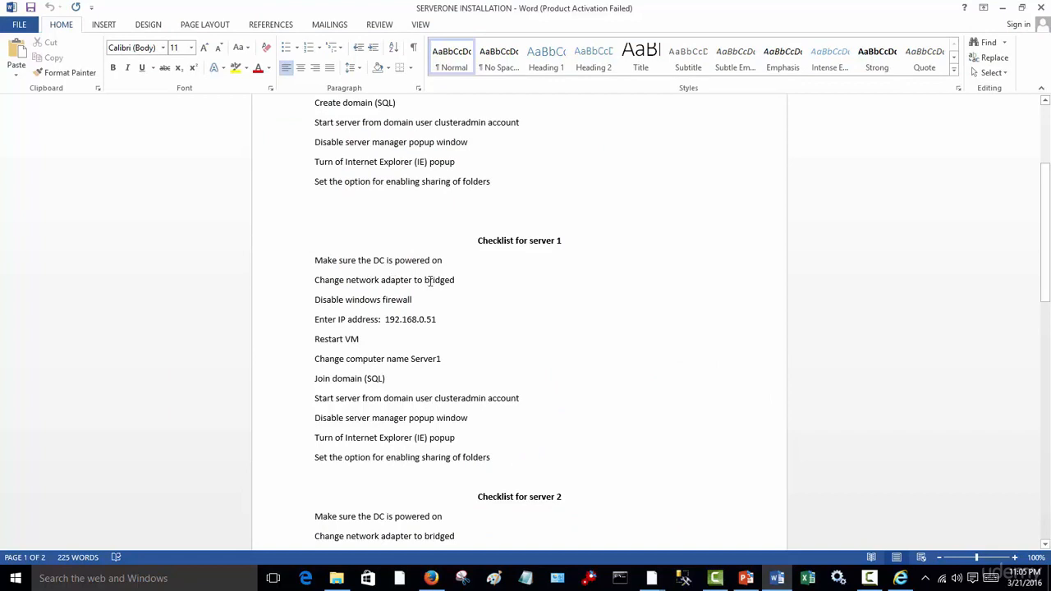
{"action": "left_click", "coordinate": [1003, 9]}
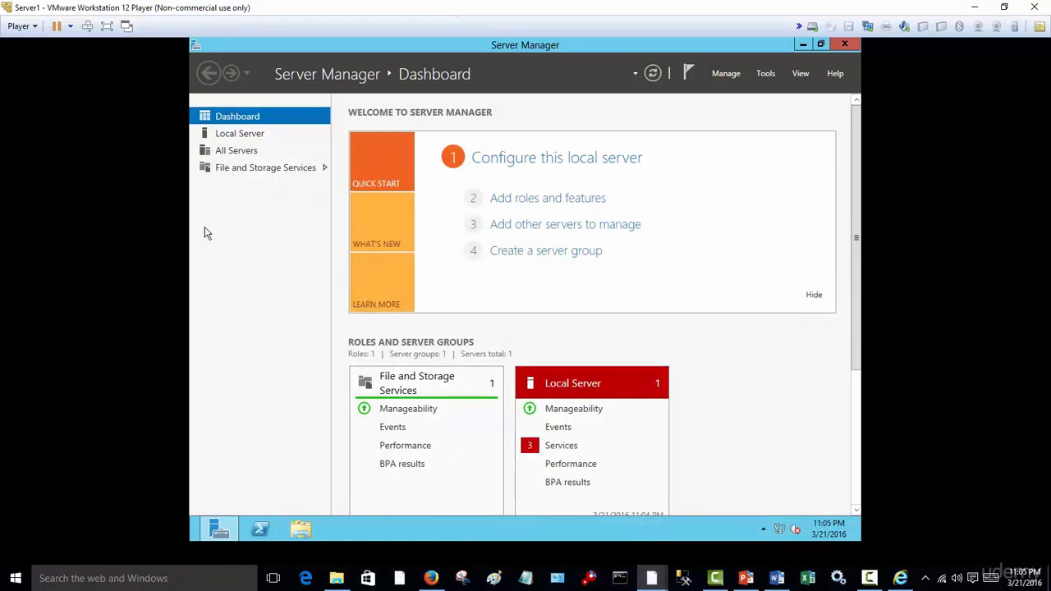
- Change the Server1 virtual machine's network adapter to Bridged and save the virtual machine settings
{"action": "left_click", "coordinate": [32, 25]}
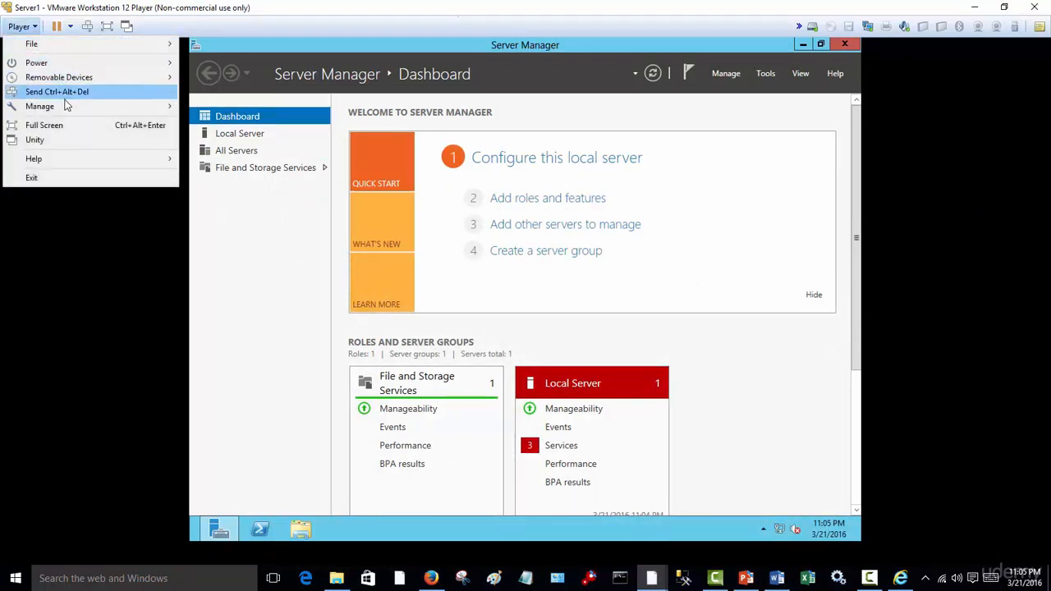
{"action": "mouse_move", "coordinate": [68, 106]}
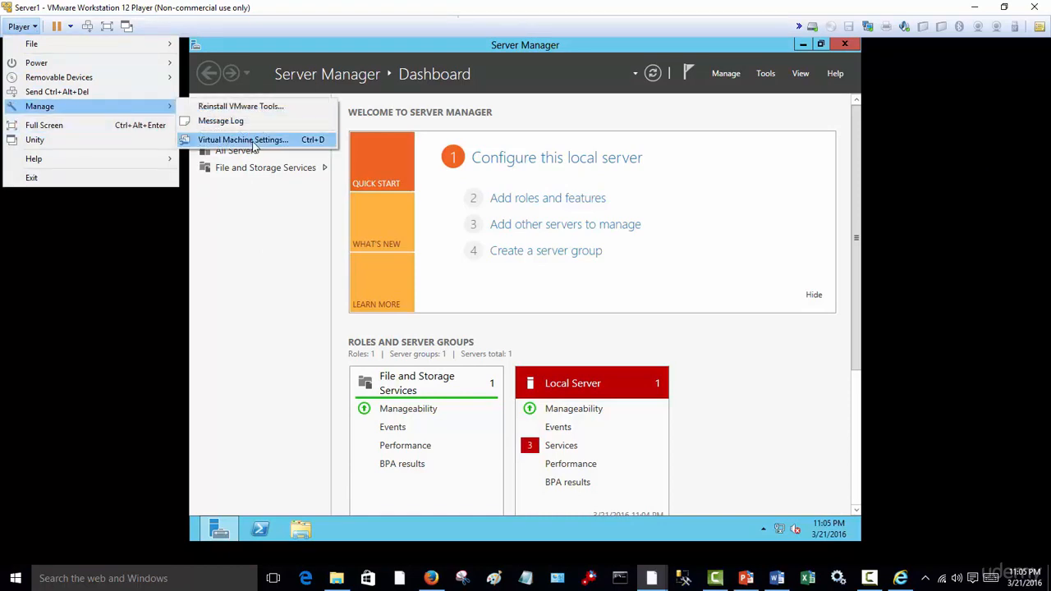
{"action": "left_click", "coordinate": [264, 142]}
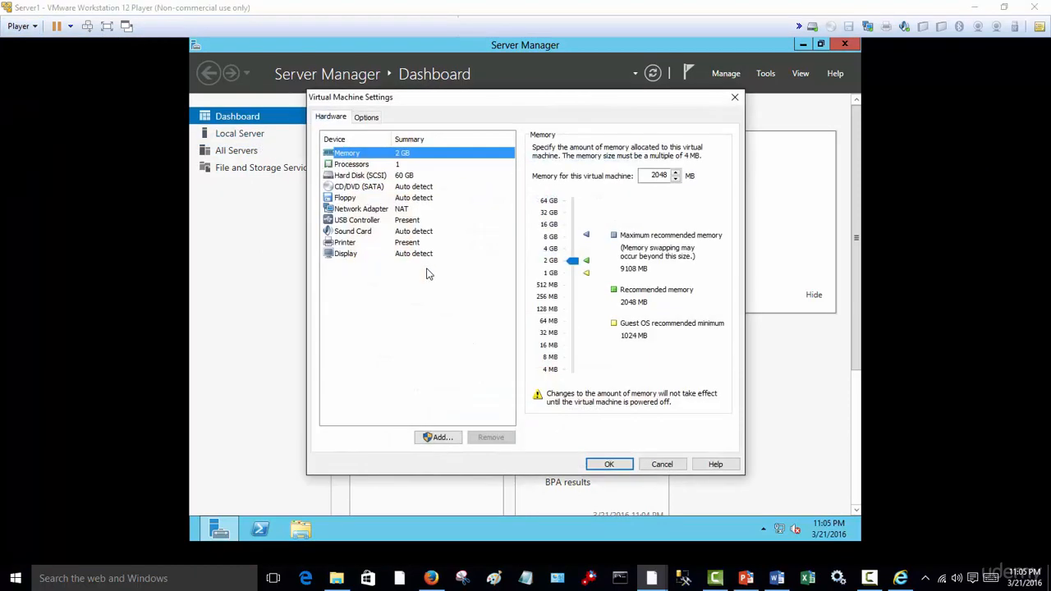
{"action": "left_click", "coordinate": [374, 211]}
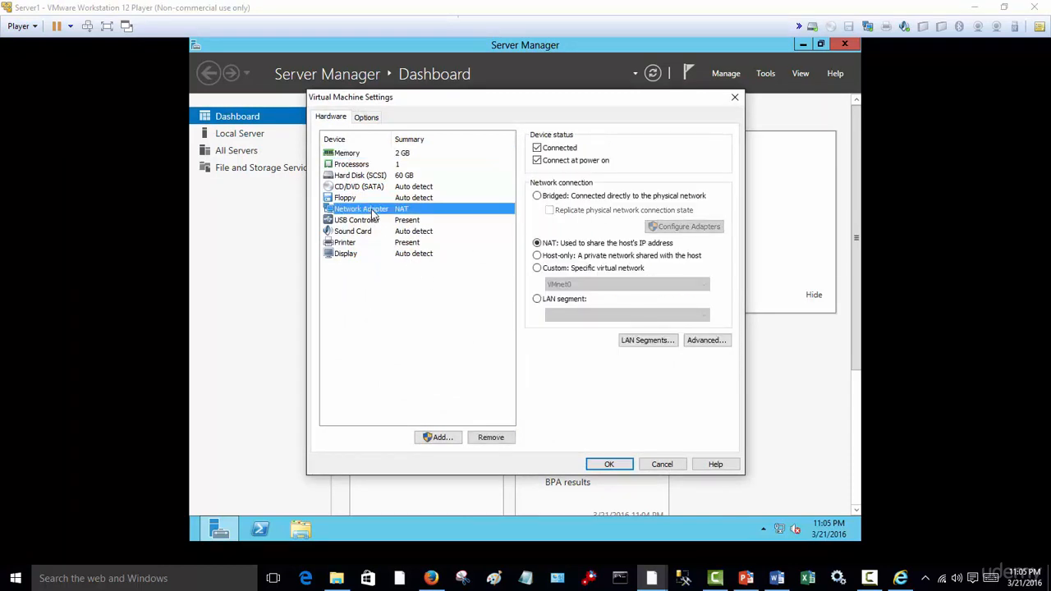
{"action": "left_click", "coordinate": [538, 198]}
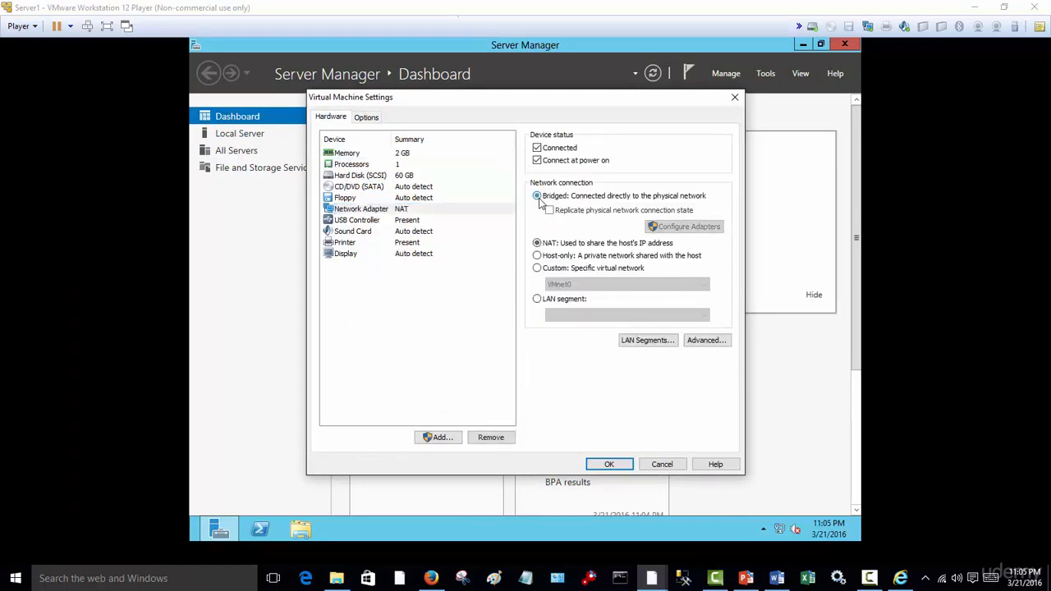
{"action": "left_click", "coordinate": [616, 464]}
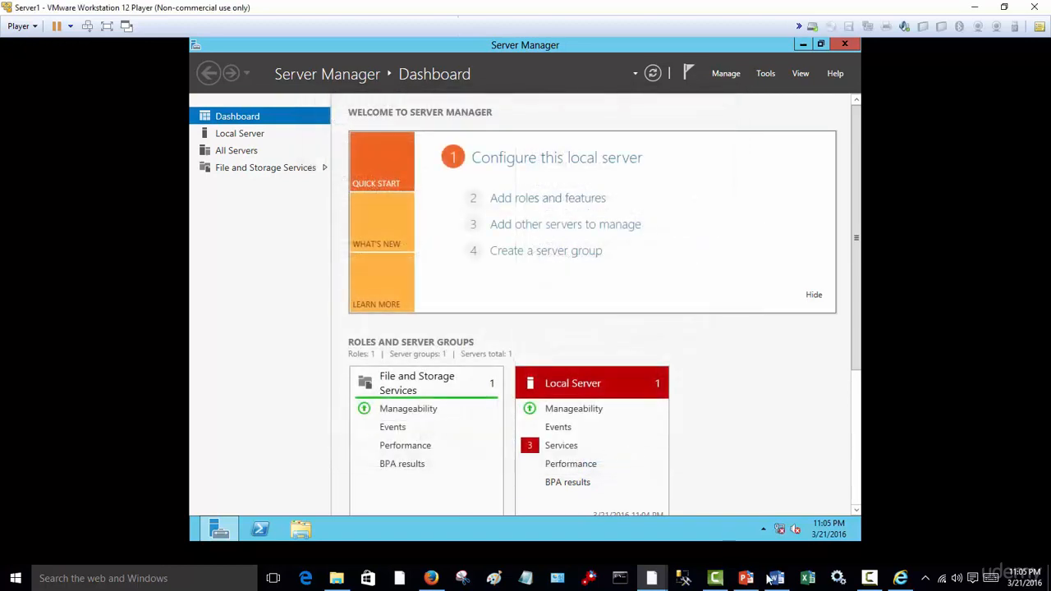
- Recheck the server 1 checklist in Word, return to the virtual machine, and close Server Manager
{"action": "left_click", "coordinate": [777, 578]}
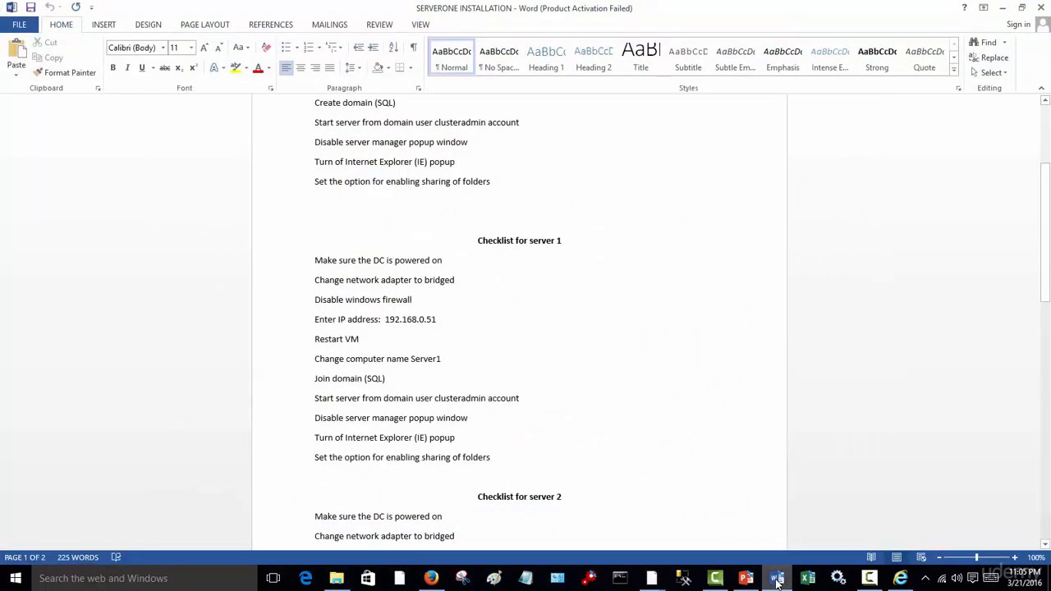
{"action": "left_click", "coordinate": [777, 578]}
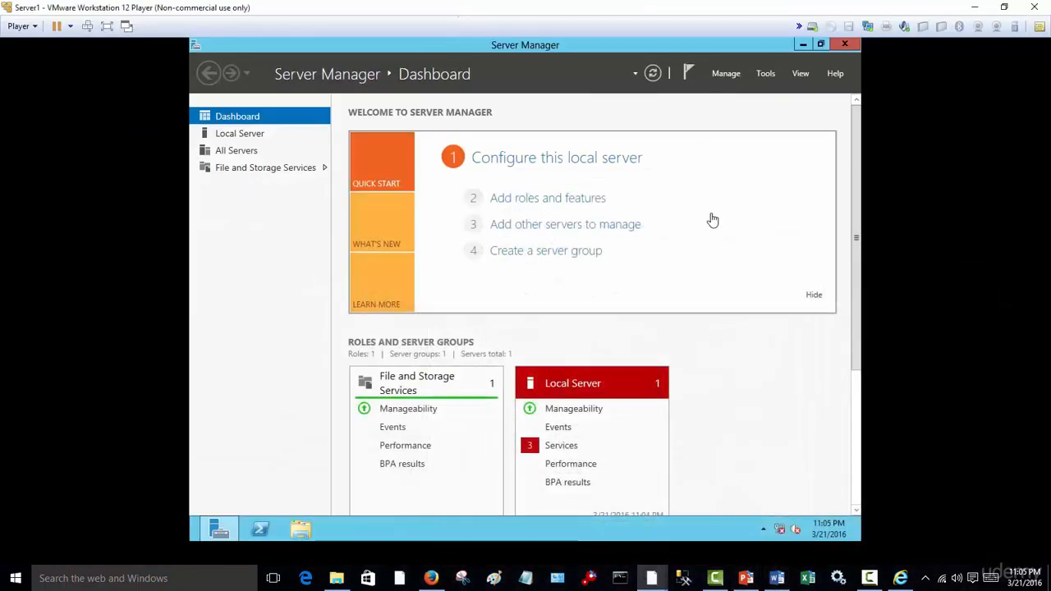
{"action": "left_click", "coordinate": [845, 47]}
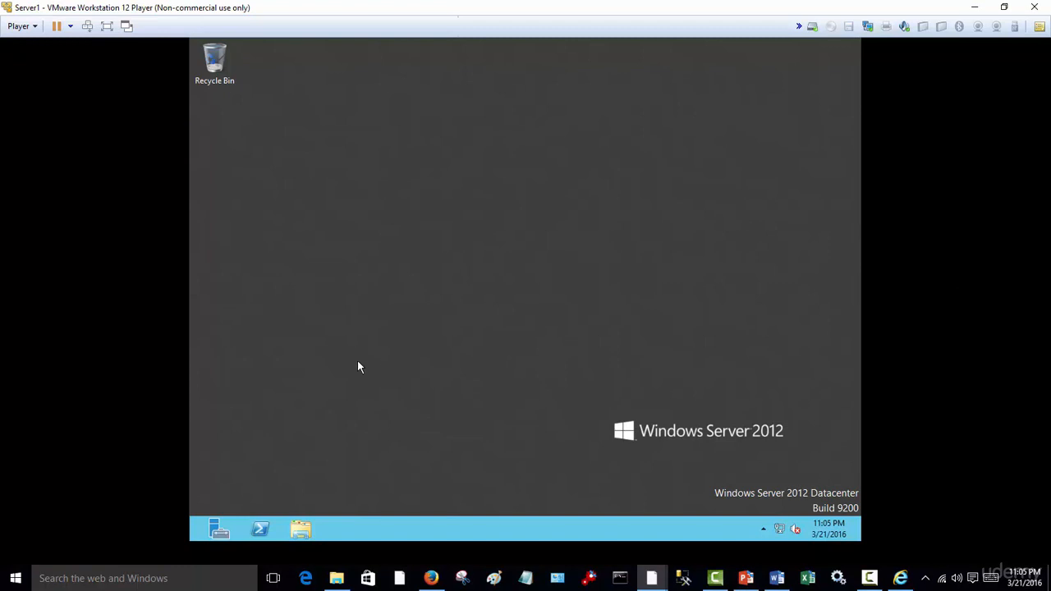
- Open Control Panel inside the Server1 virtual machine and show its items as small icons
{"action": "key", "text": "super"}
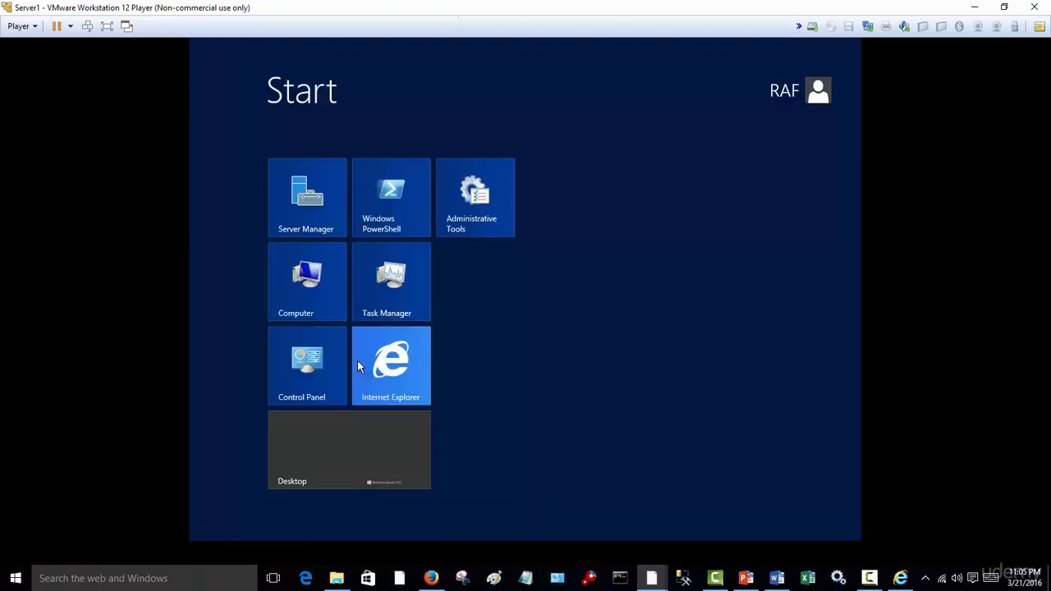
{"action": "left_click", "coordinate": [319, 379]}
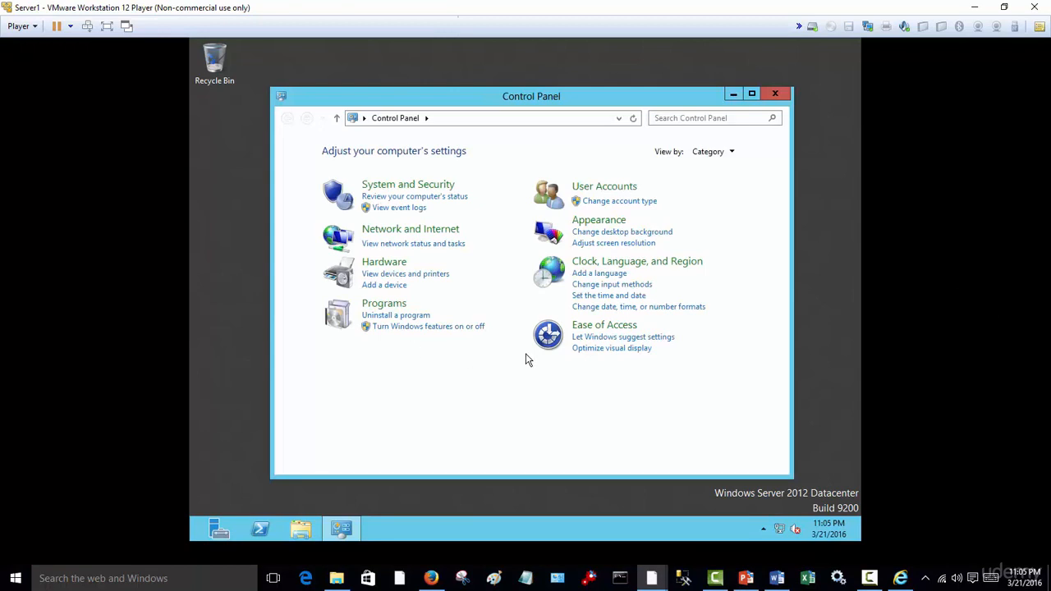
{"action": "left_click", "coordinate": [708, 151]}
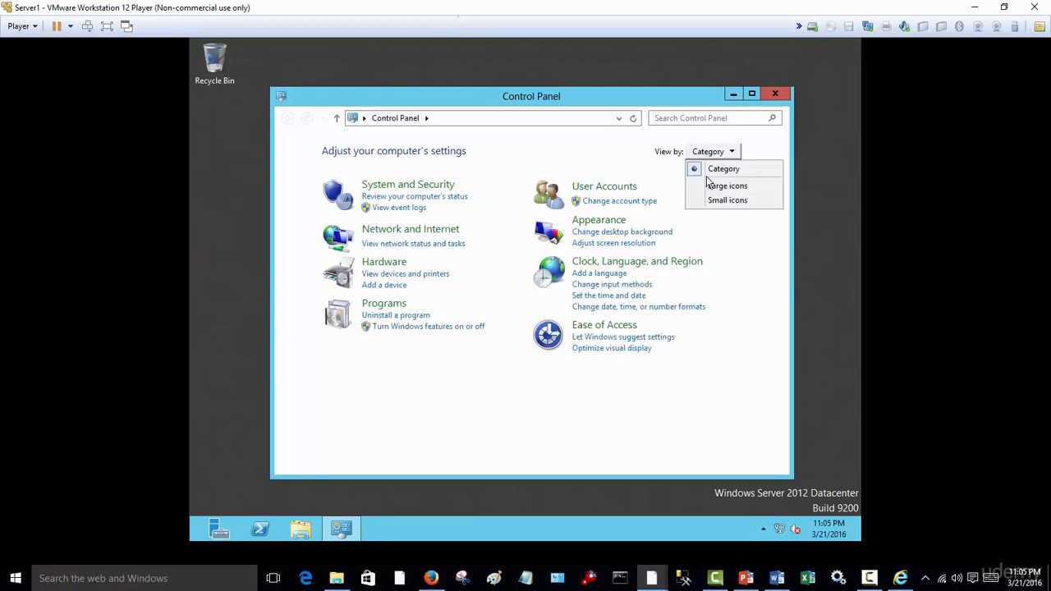
{"action": "left_click", "coordinate": [713, 199]}
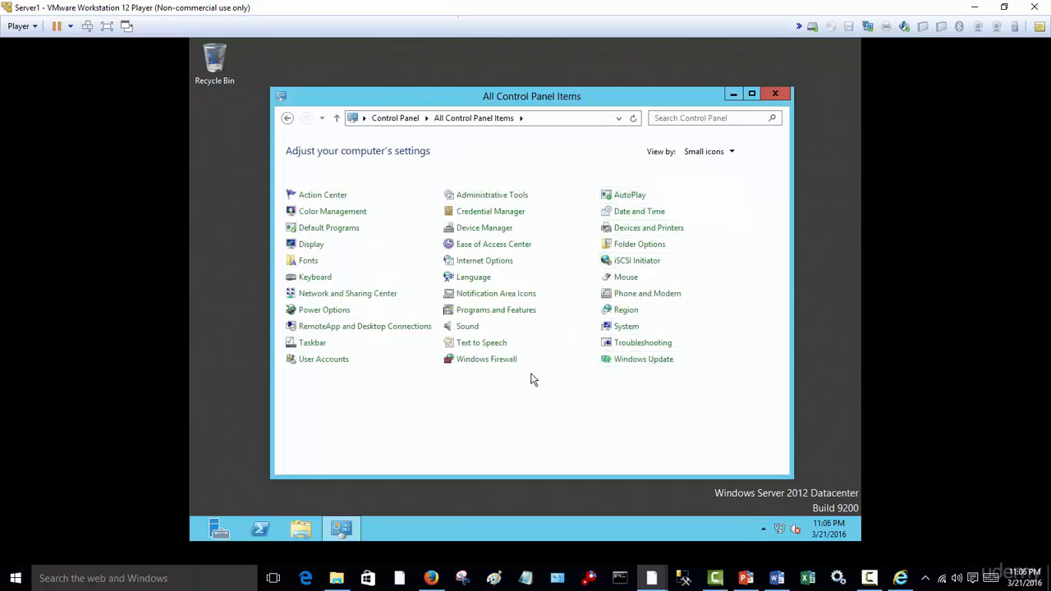
- Turn off Windows Firewall for both the private and public networks, and close the firewall window
{"action": "left_click", "coordinate": [491, 364]}
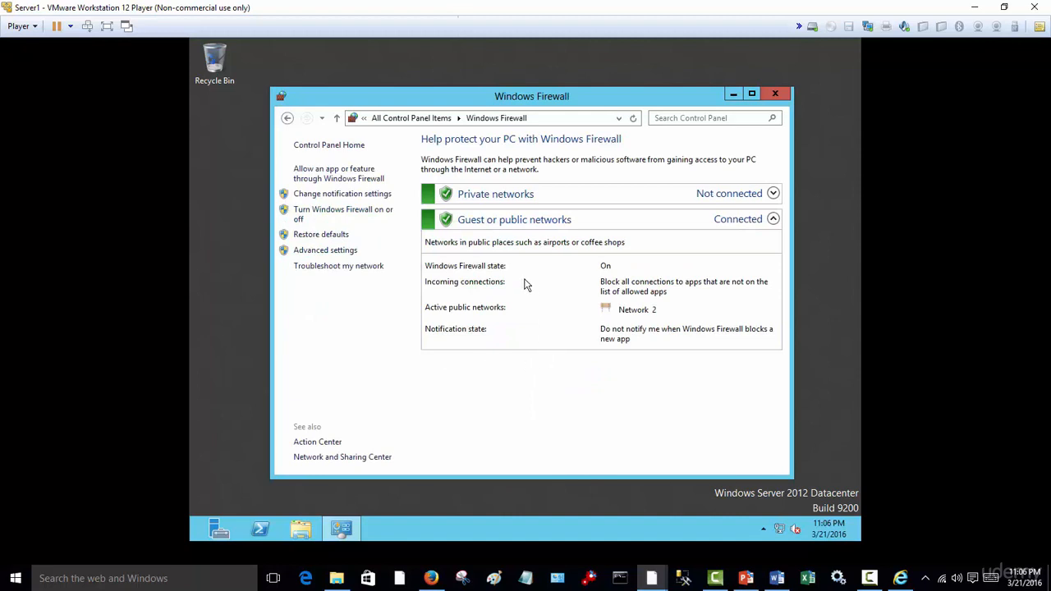
{"action": "left_click", "coordinate": [360, 215]}
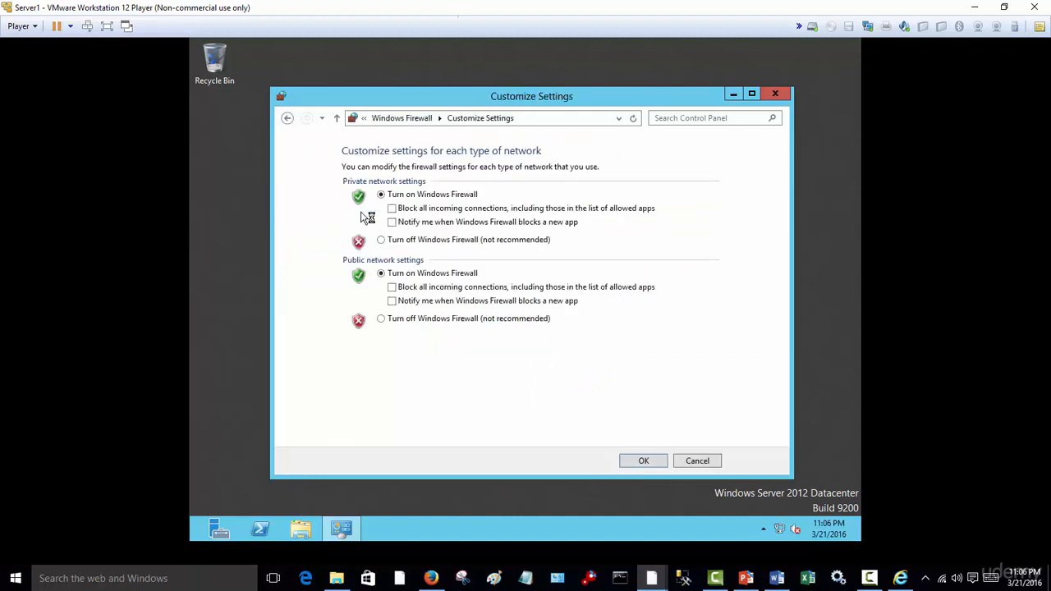
{"action": "left_click", "coordinate": [381, 240]}
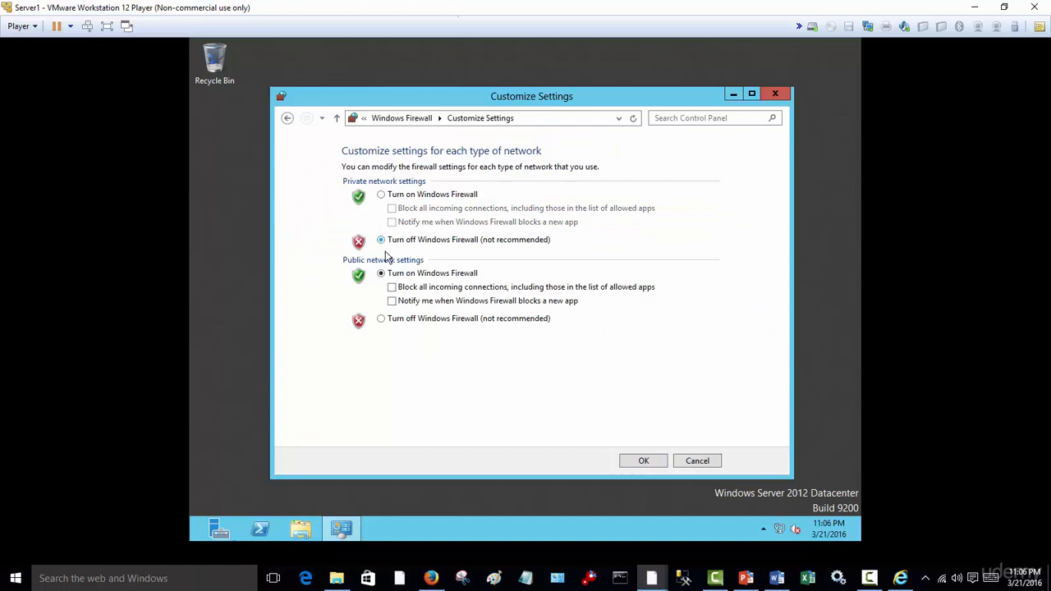
{"action": "left_click", "coordinate": [381, 319]}
{"action": "left_click", "coordinate": [645, 461]}
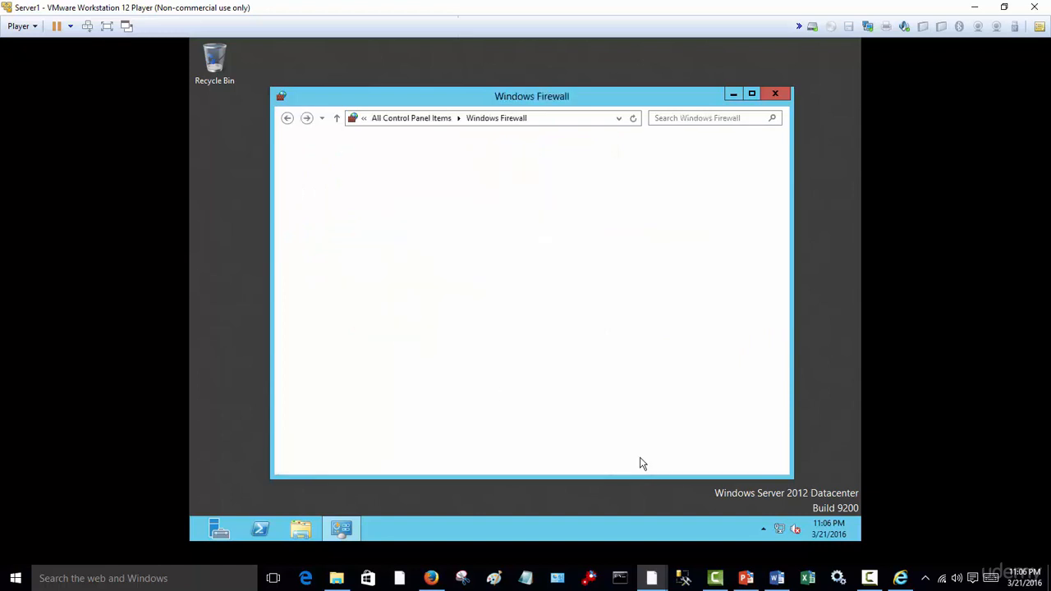
{"action": "left_click", "coordinate": [774, 94]}
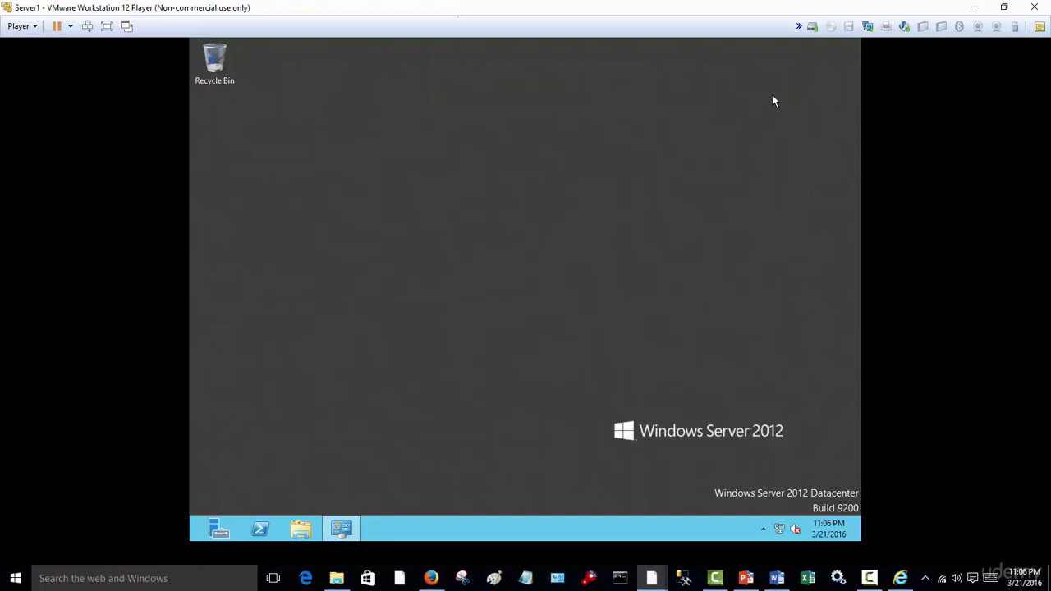
- Review the domain controller and server 1 IP addresses in the Word checklist, and the captured TCP/IPv4 settings in Internet Explorer
{"action": "left_click", "coordinate": [776, 578]}
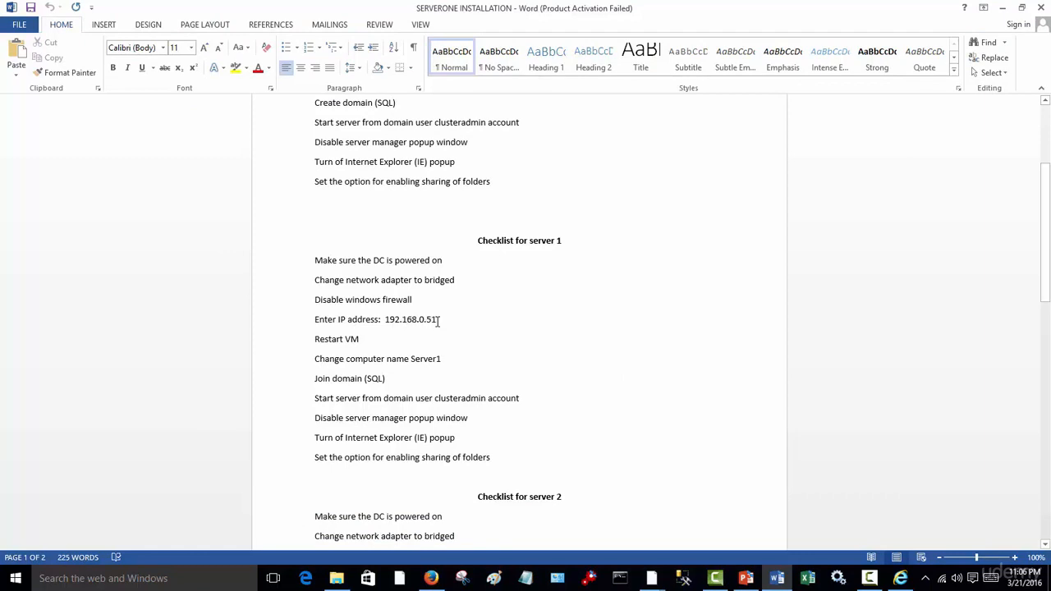
{"action": "scroll", "coordinate": [443, 320], "scroll_direction": "up", "scroll_amount": 2}
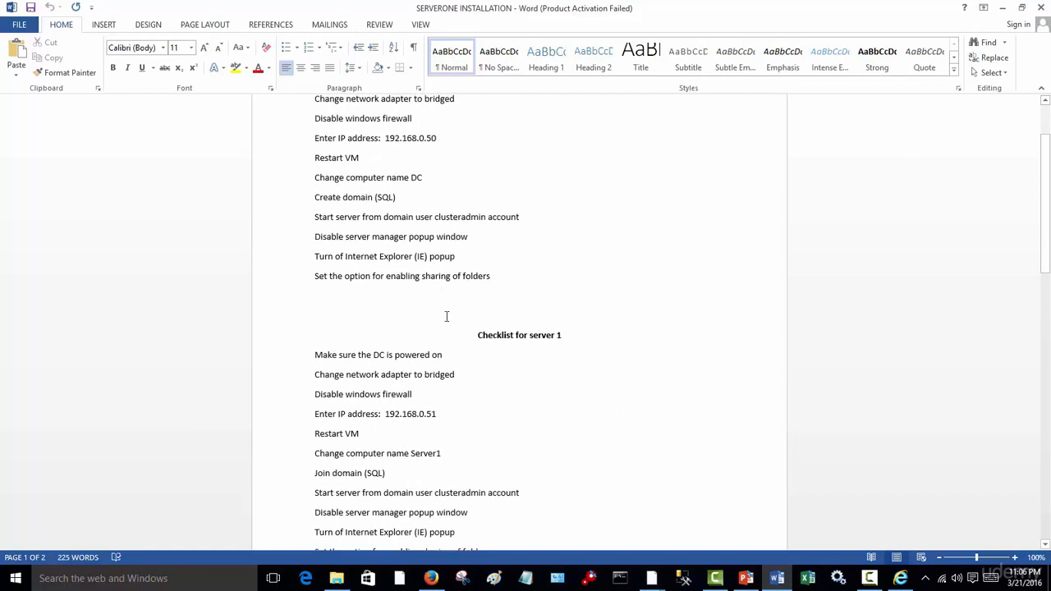
{"action": "scroll", "coordinate": [441, 180], "scroll_direction": "up", "scroll_amount": 2}
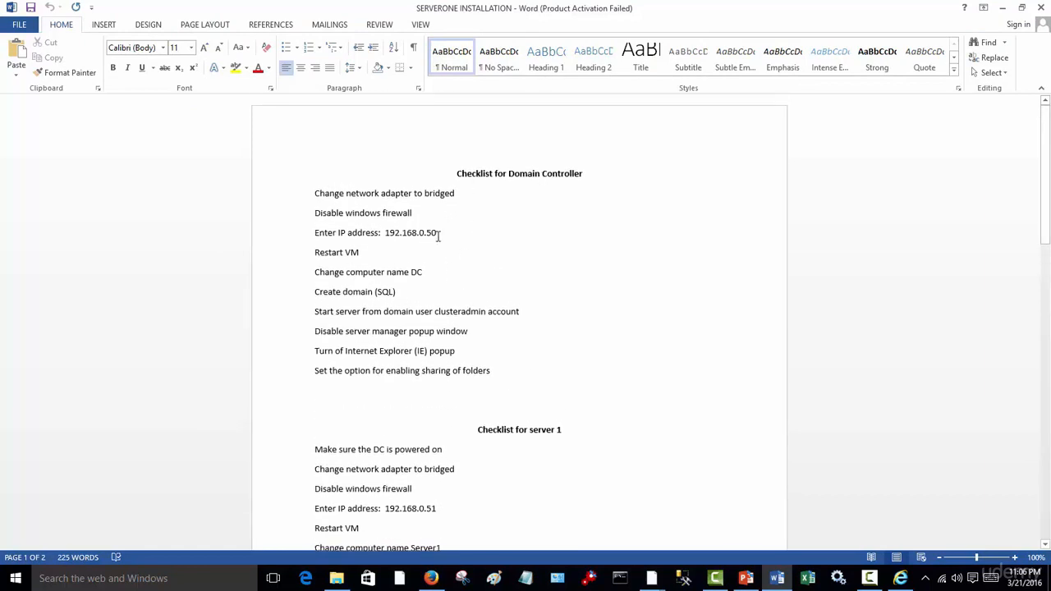
{"action": "scroll", "coordinate": [439, 235], "scroll_direction": "down", "scroll_amount": 1}
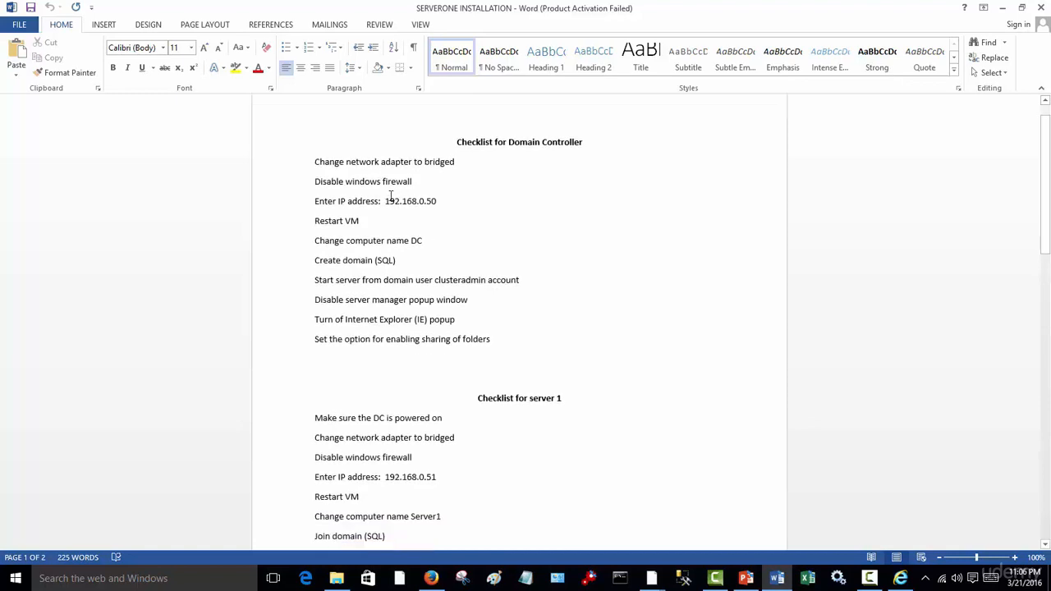
{"action": "scroll", "coordinate": [447, 361], "scroll_direction": "down", "scroll_amount": 4}
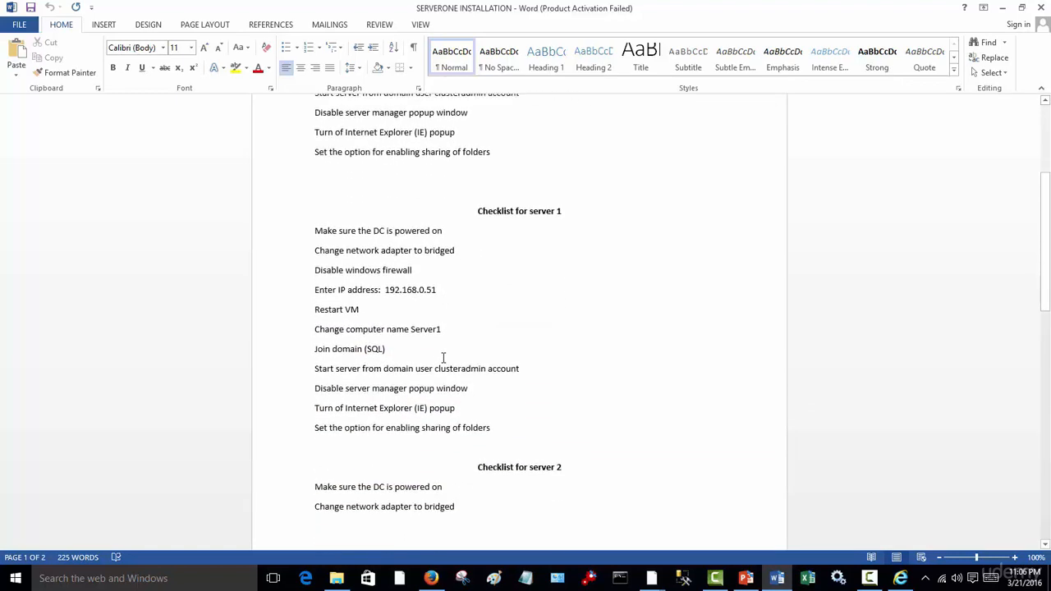
{"action": "scroll", "coordinate": [448, 311], "scroll_direction": "down", "scroll_amount": 1}
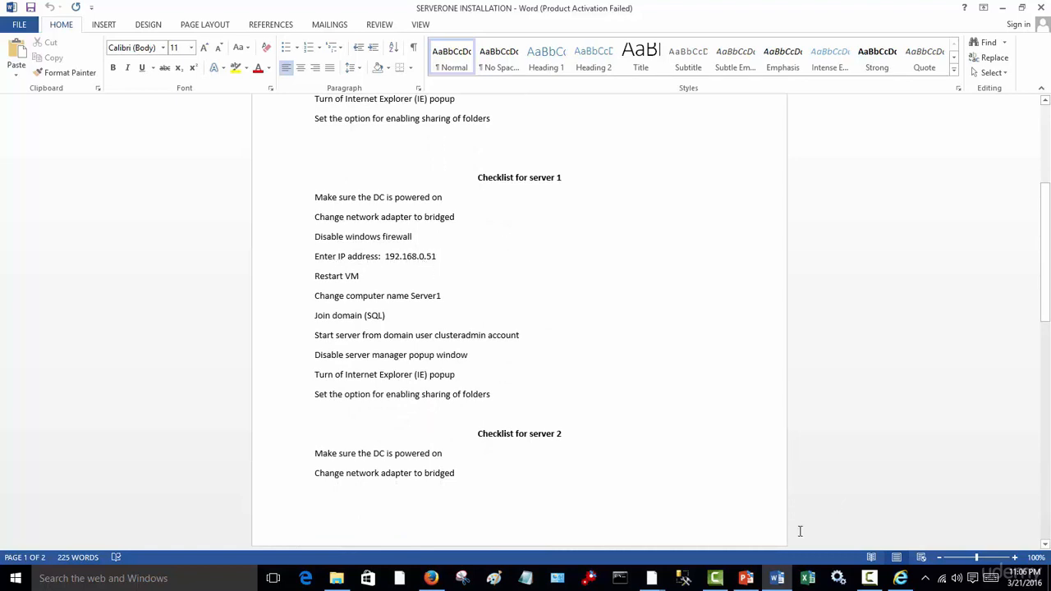
{"action": "left_click", "coordinate": [904, 580]}
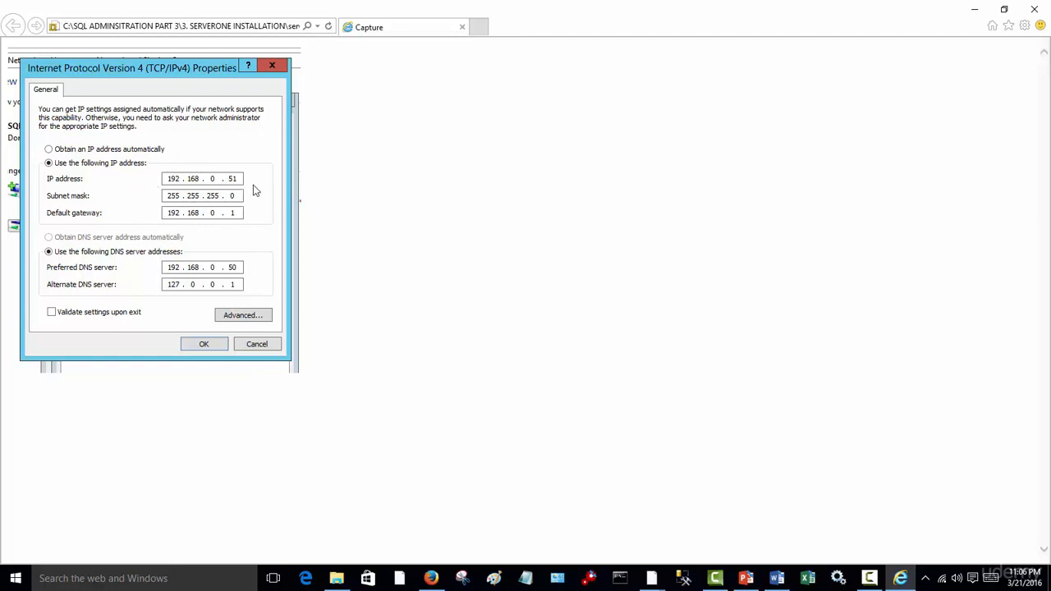
{"action": "left_click", "coordinate": [976, 12]}
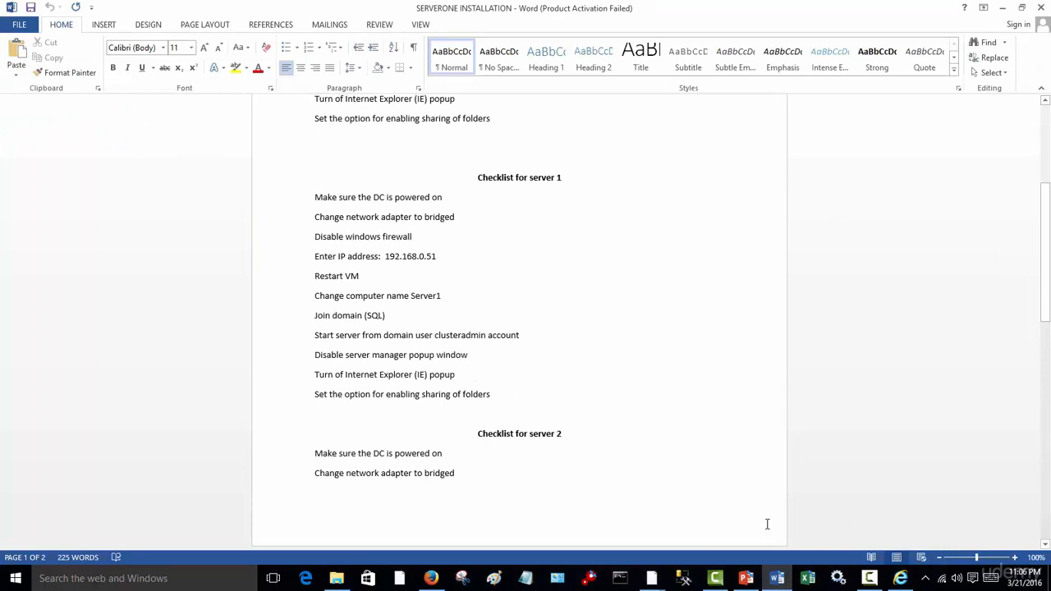
- Switch to Firefox, examine the Cox article's list of common router addresses for the default gateway, and return to the Word checklist
{"action": "left_click", "coordinate": [431, 579]}
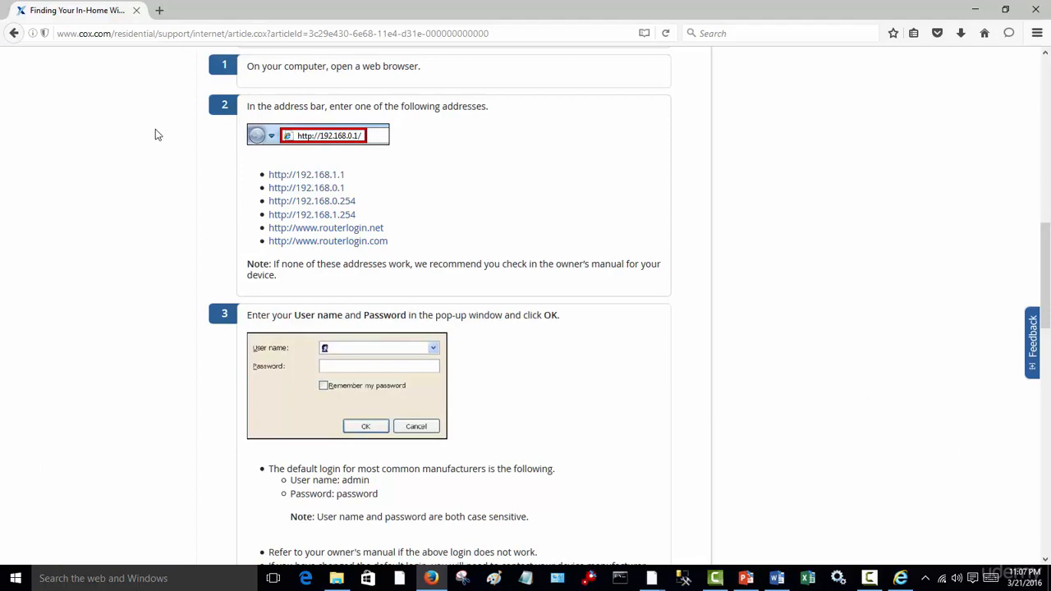
{"action": "scroll", "coordinate": [185, 277], "scroll_direction": "down", "scroll_amount": 1}
{"action": "scroll", "coordinate": [186, 277], "scroll_direction": "up", "scroll_amount": 3}
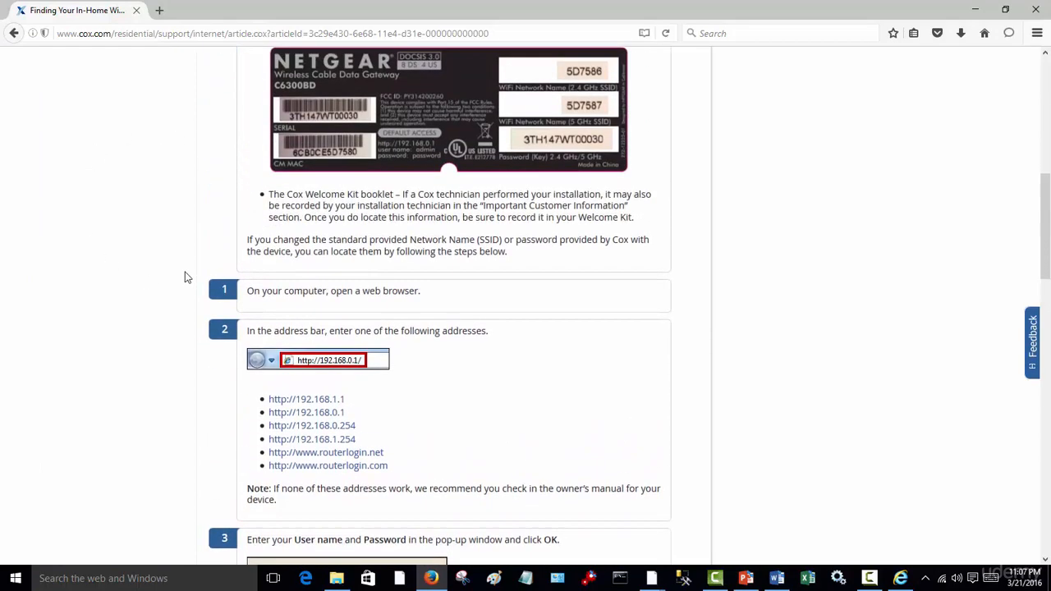
{"action": "scroll", "coordinate": [353, 282], "scroll_direction": "down", "scroll_amount": 1}
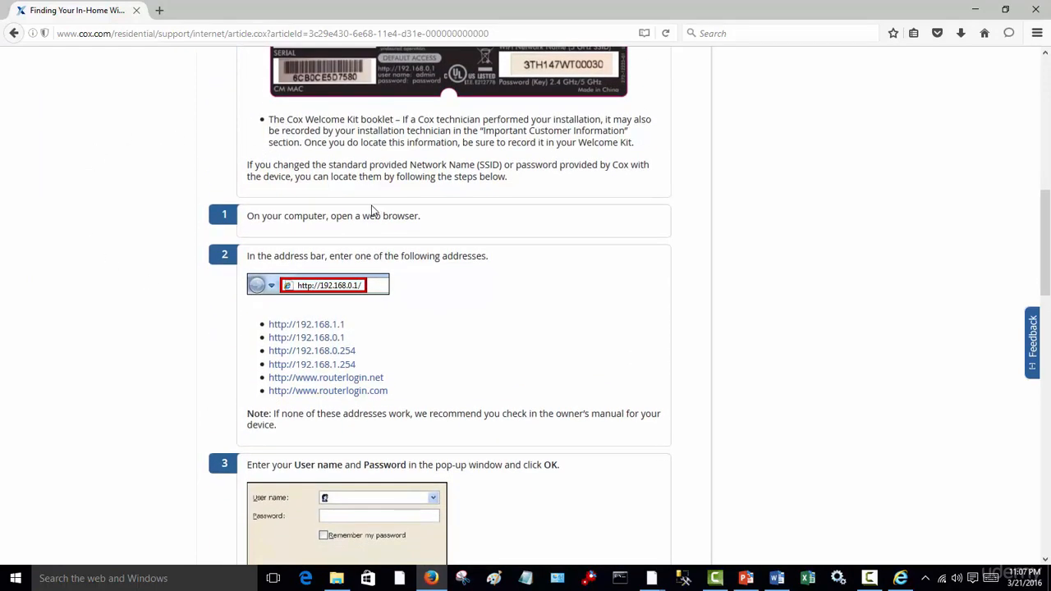
{"action": "scroll", "coordinate": [451, 296], "scroll_direction": "up", "scroll_amount": 3}
{"action": "scroll", "coordinate": [460, 306], "scroll_direction": "down", "scroll_amount": 3}
{"action": "scroll", "coordinate": [470, 315], "scroll_direction": "down", "scroll_amount": 1}
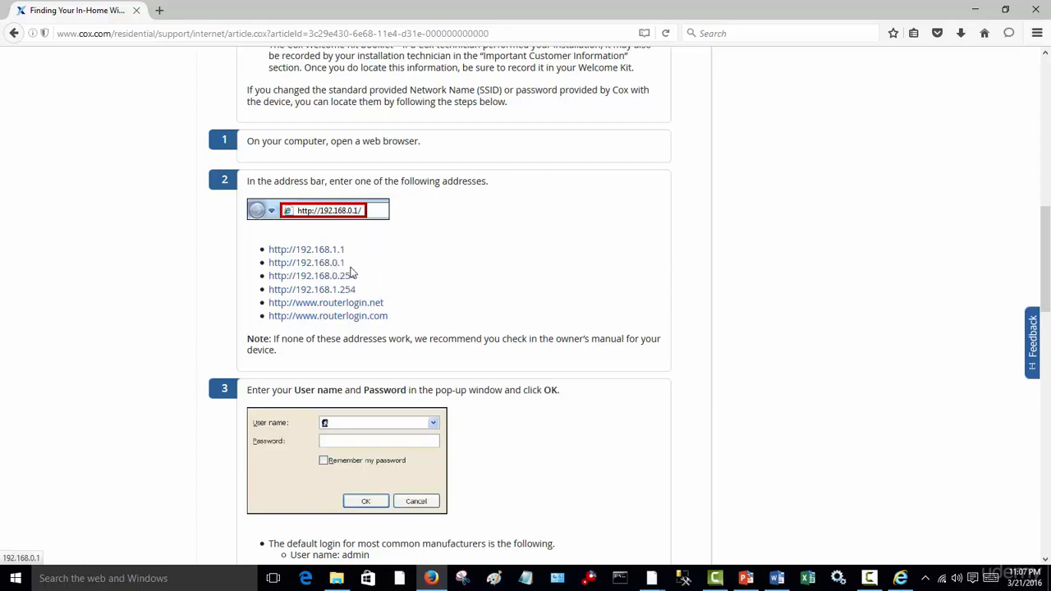
{"action": "left_click", "coordinate": [975, 9]}
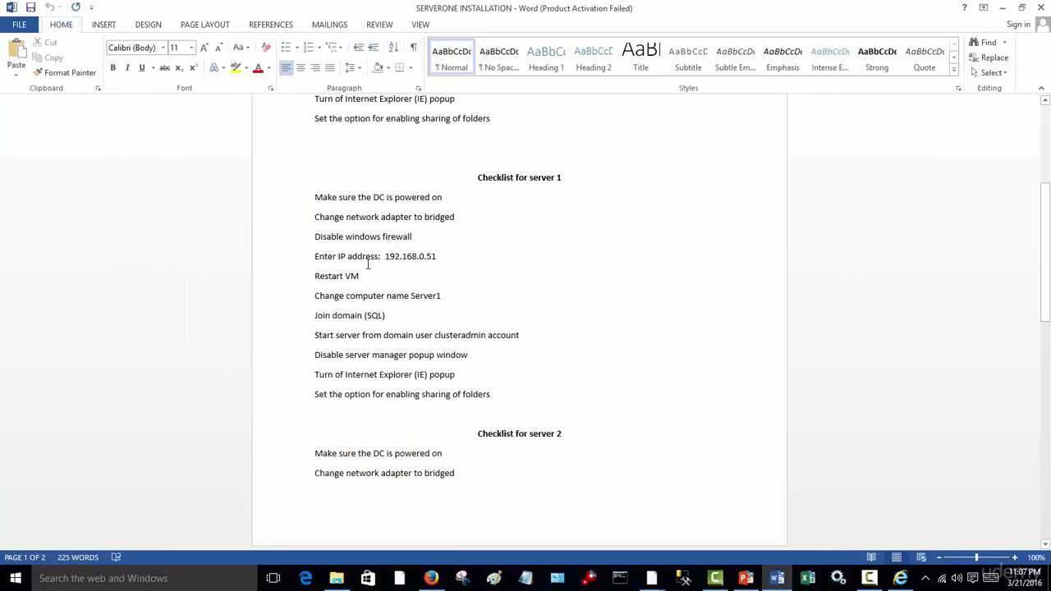
- Switch to the Server1 virtual machine and open its network adapter settings from the Network and Sharing Center
{"action": "mouse_move", "coordinate": [652, 578]}
{"action": "mouse_move", "coordinate": [687, 531]}
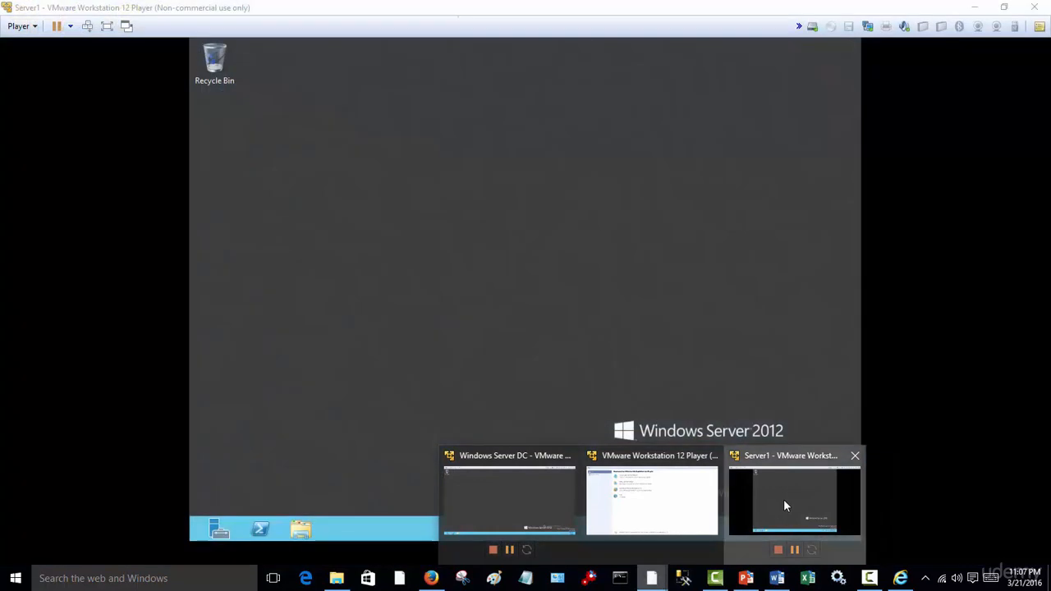
{"action": "left_click", "coordinate": [784, 500]}
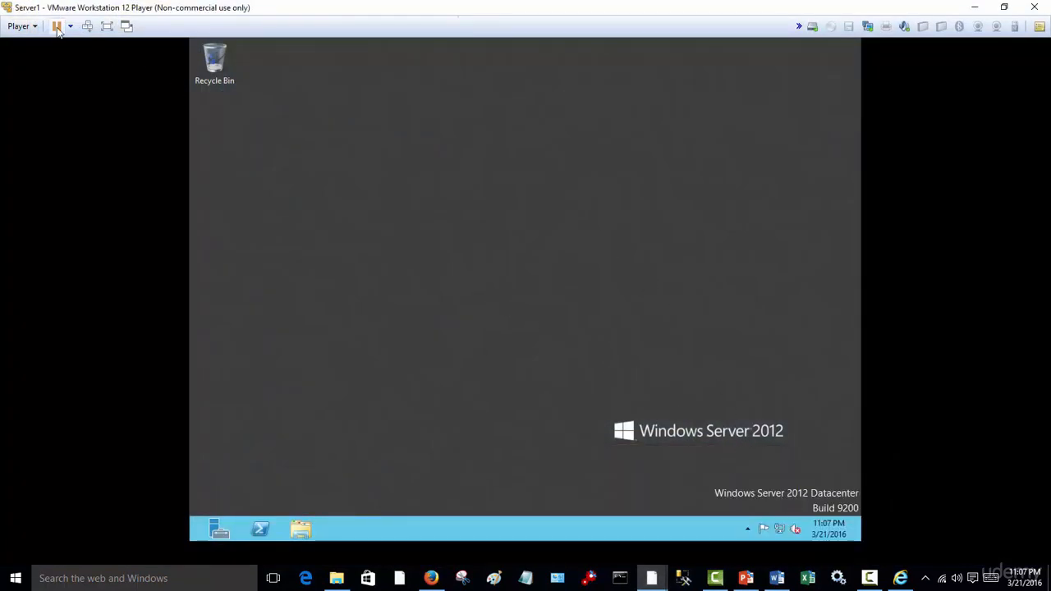
{"action": "right_click", "coordinate": [778, 530]}
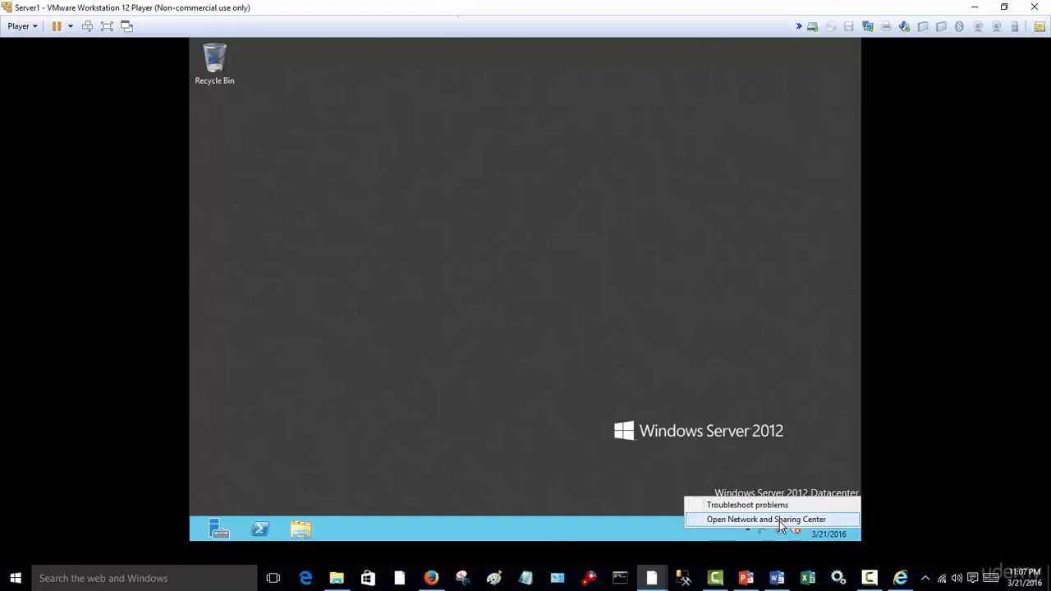
{"action": "left_click", "coordinate": [778, 521]}
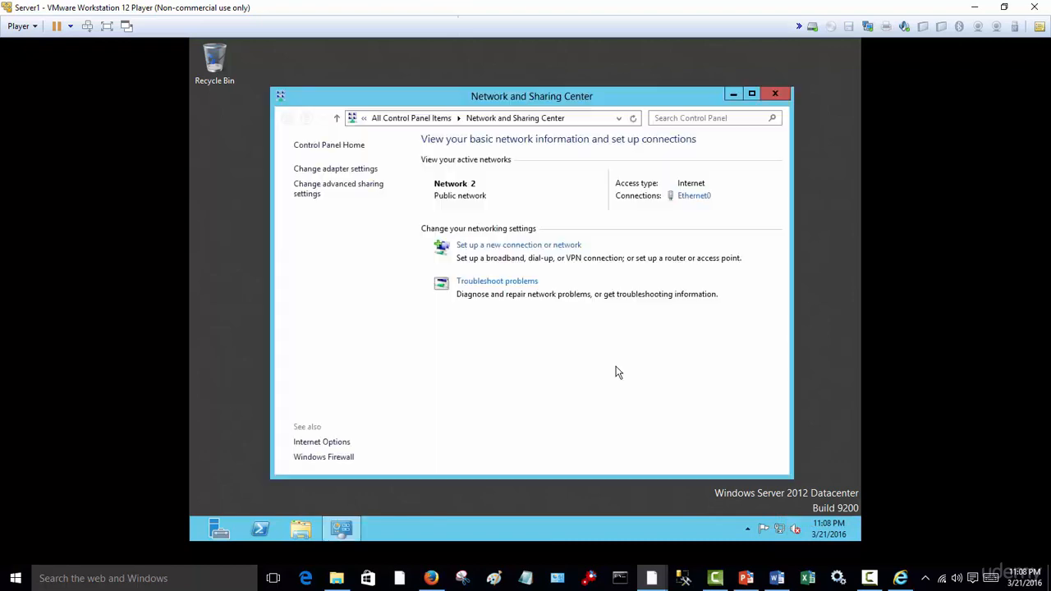
{"action": "left_click", "coordinate": [368, 170]}
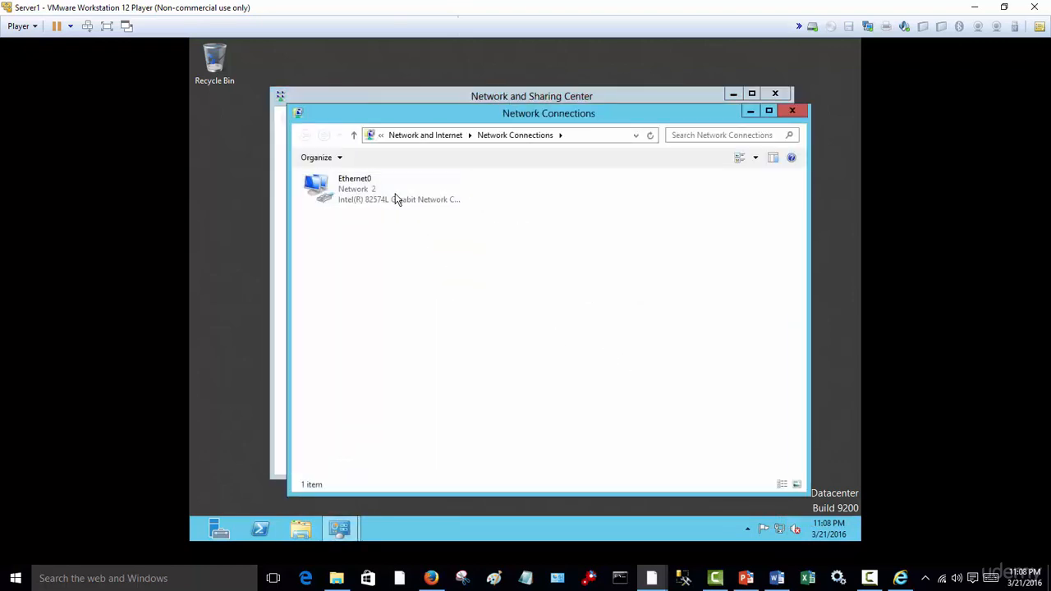
- Open the Internet Protocol Version 4 (TCP/IPv4) properties of the Ethernet0 adapter
{"action": "double_click", "coordinate": [395, 193]}
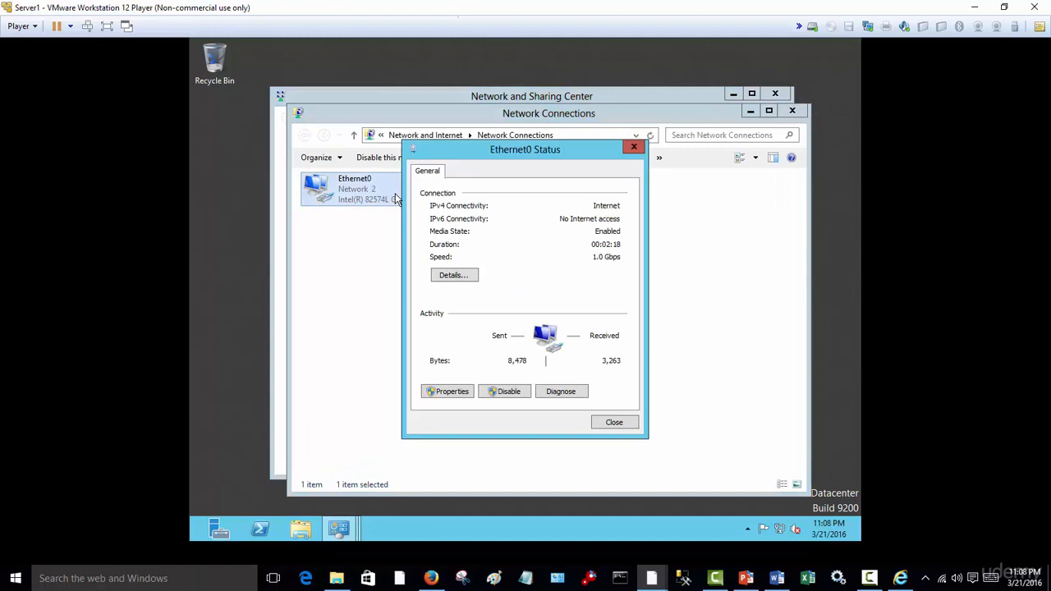
{"action": "left_click", "coordinate": [446, 391]}
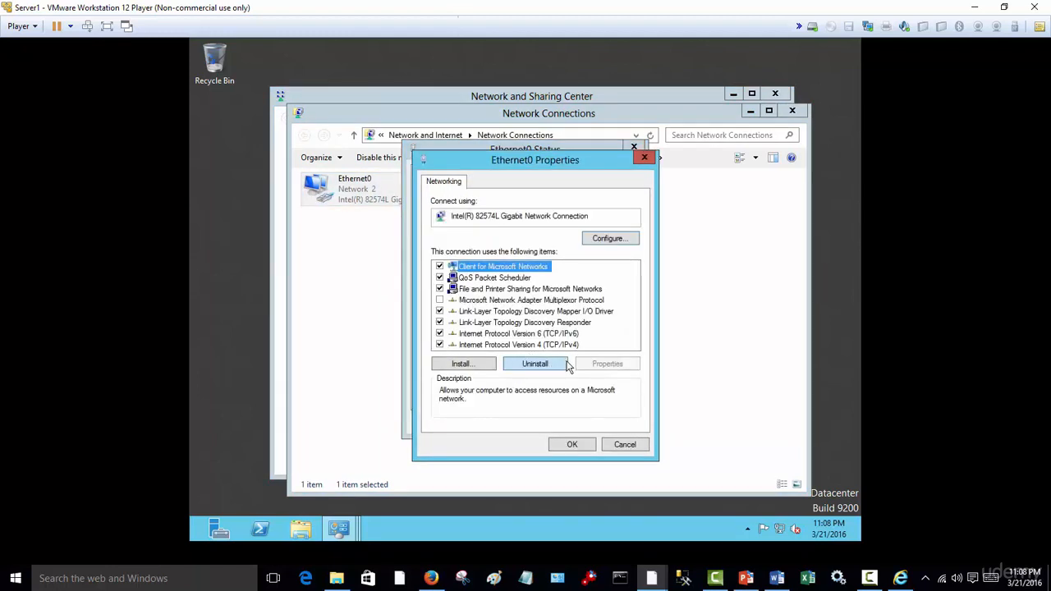
{"action": "left_click", "coordinate": [568, 346]}
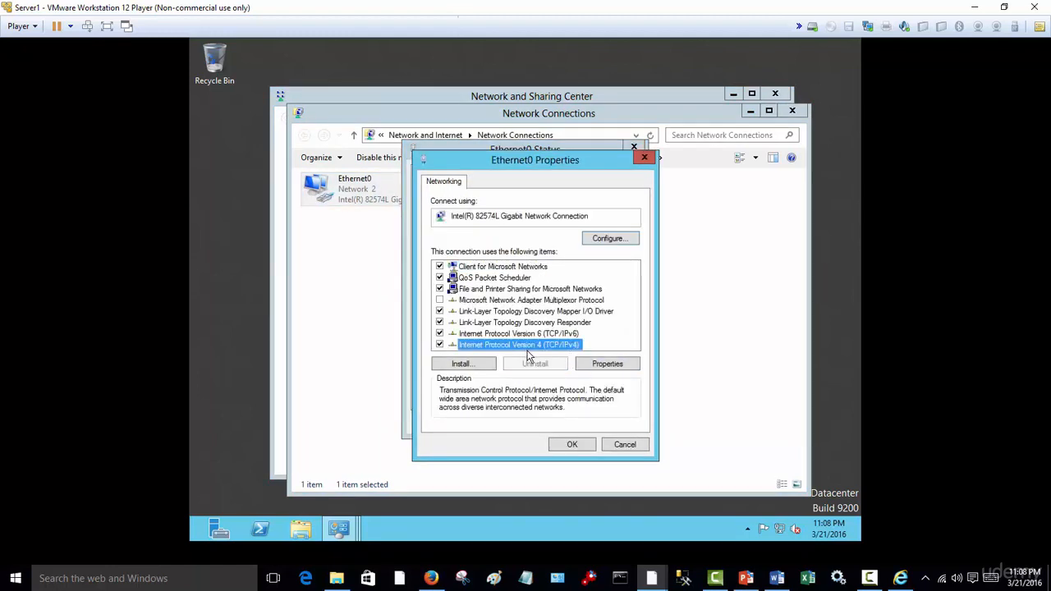
{"action": "left_click", "coordinate": [608, 364]}
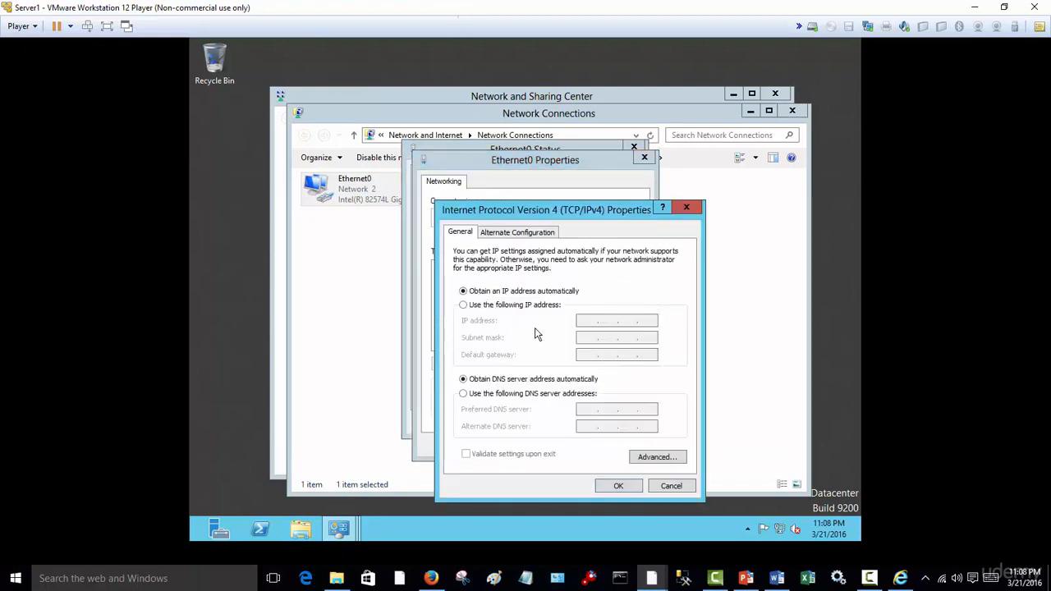
- Assign the static IP address 192.168.0.51 with subnet mask 255.255.255.0, consulting the captured settings in Internet Explorer
{"action": "left_click", "coordinate": [464, 305]}
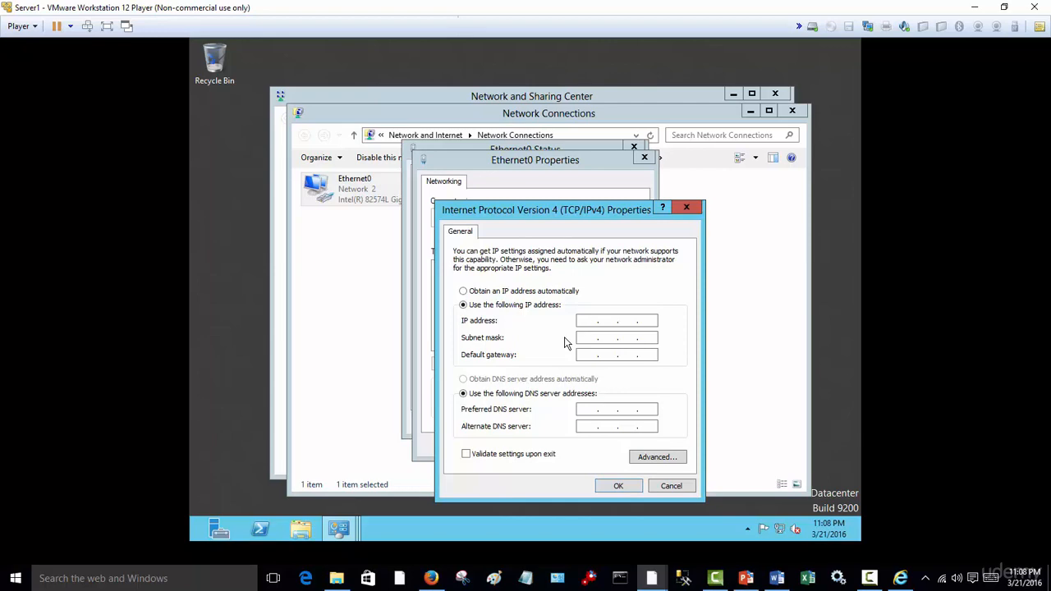
{"action": "left_click", "coordinate": [901, 578]}
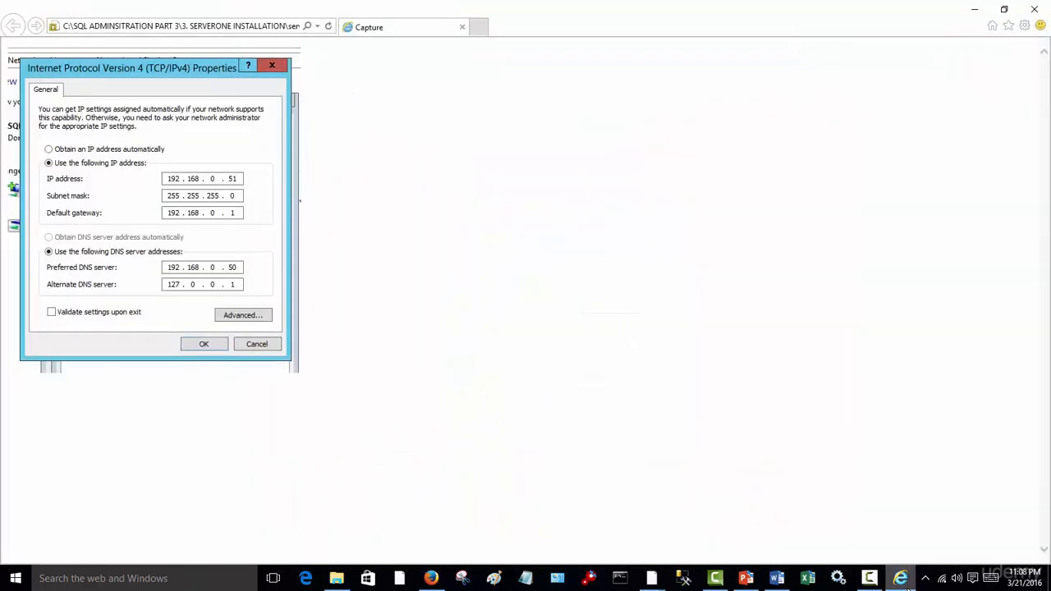
{"action": "left_click", "coordinate": [907, 585]}
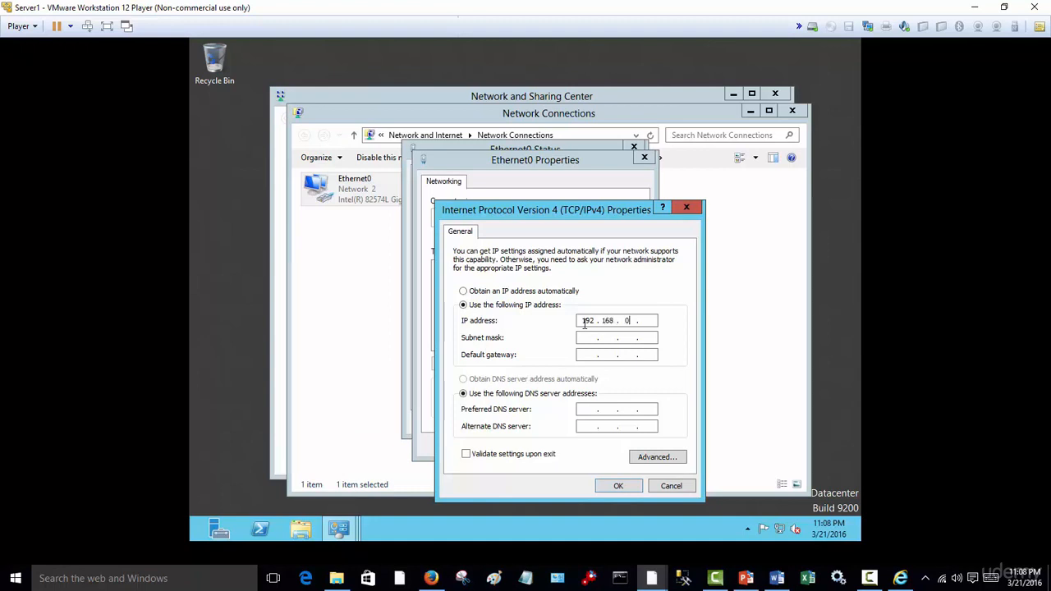
{"action": "type", "text": "51"}
{"action": "left_click", "coordinate": [902, 579]}
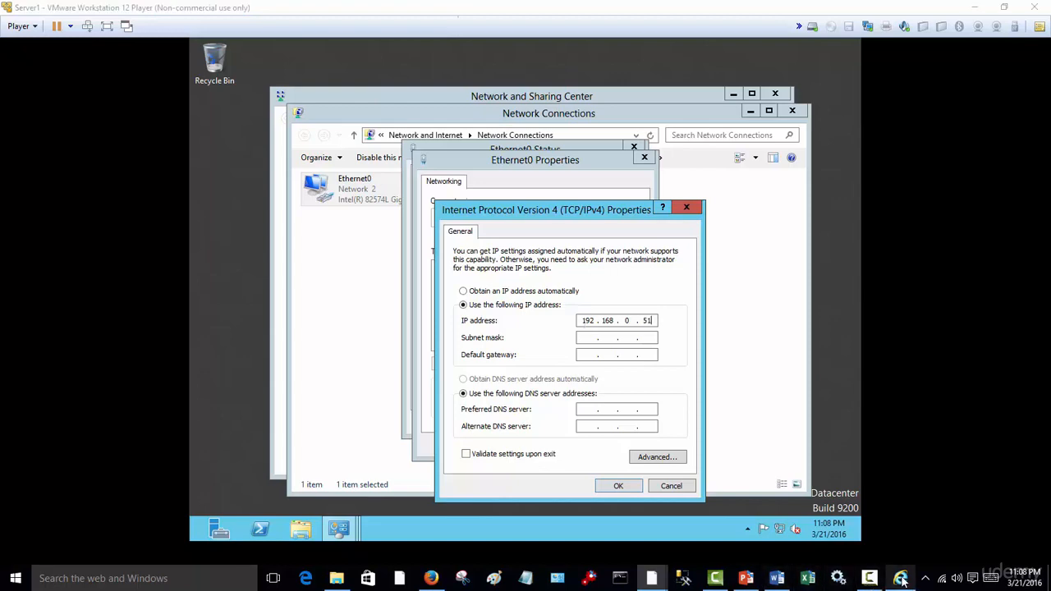
{"action": "left_click", "coordinate": [901, 579]}
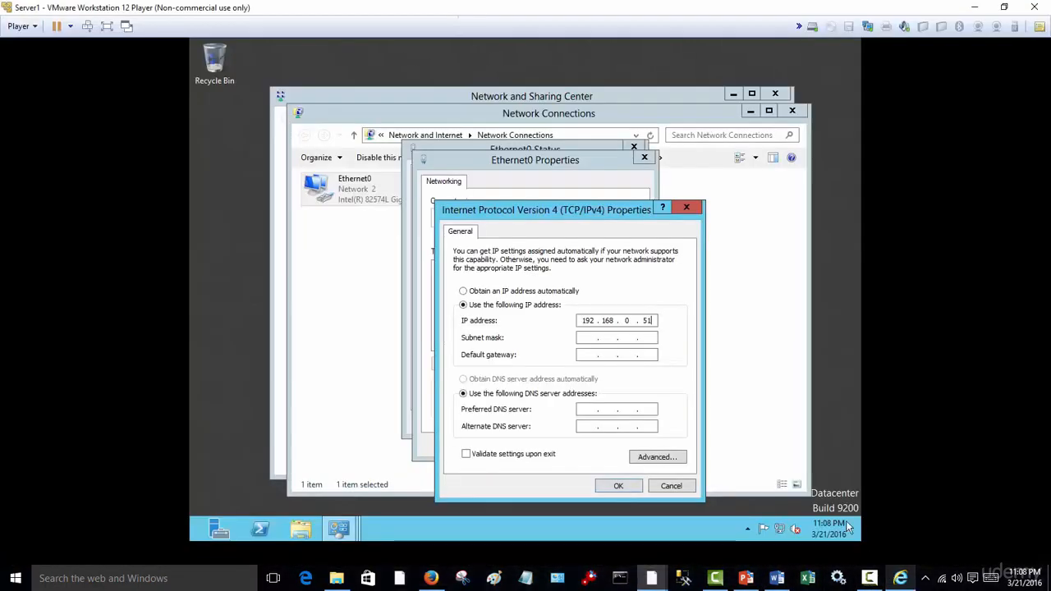
{"action": "left_click", "coordinate": [586, 338]}
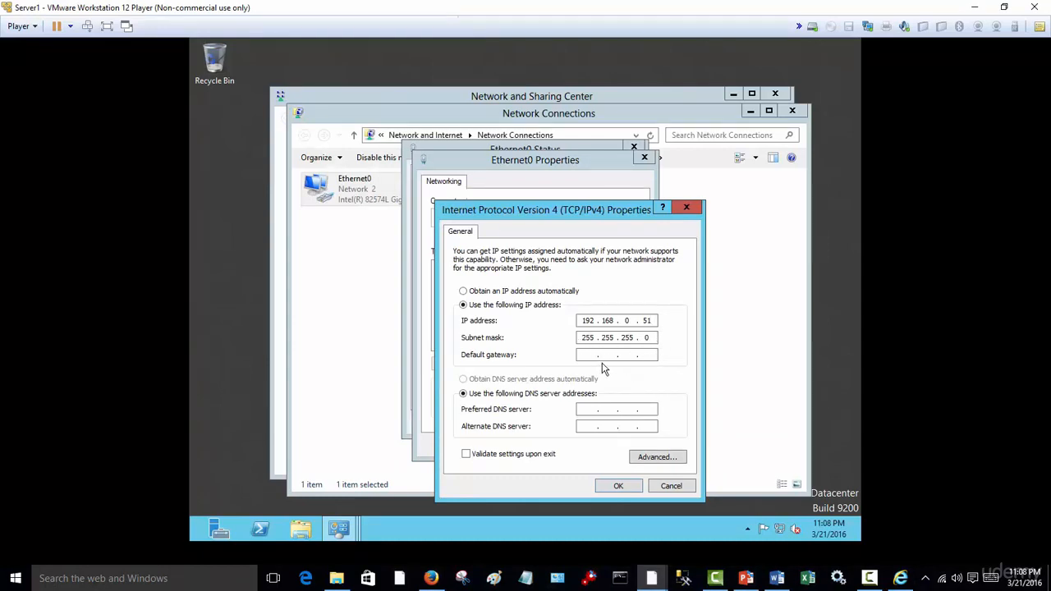
- Set the default gateway to 192.168.0.1, as in the captured TCP/IPv4 settings
{"action": "left_click", "coordinate": [592, 356]}
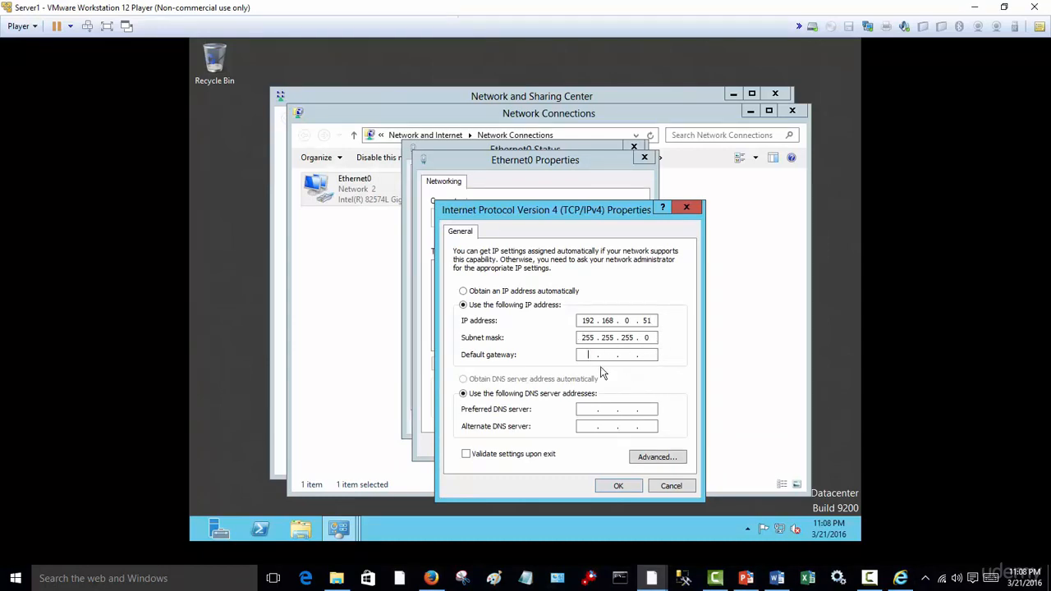
{"action": "left_click", "coordinate": [901, 579]}
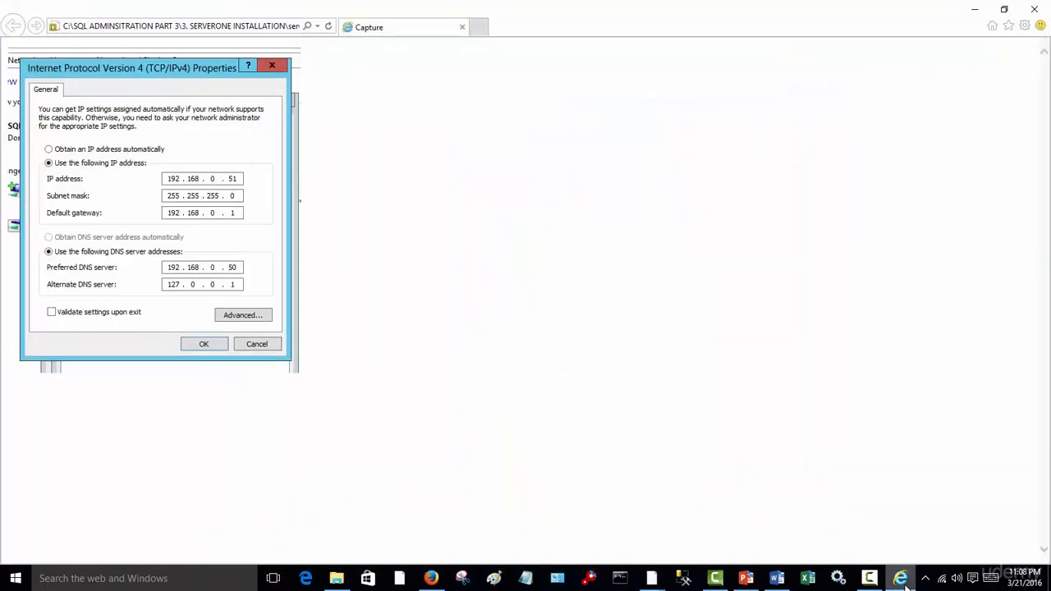
{"action": "left_click", "coordinate": [901, 579]}
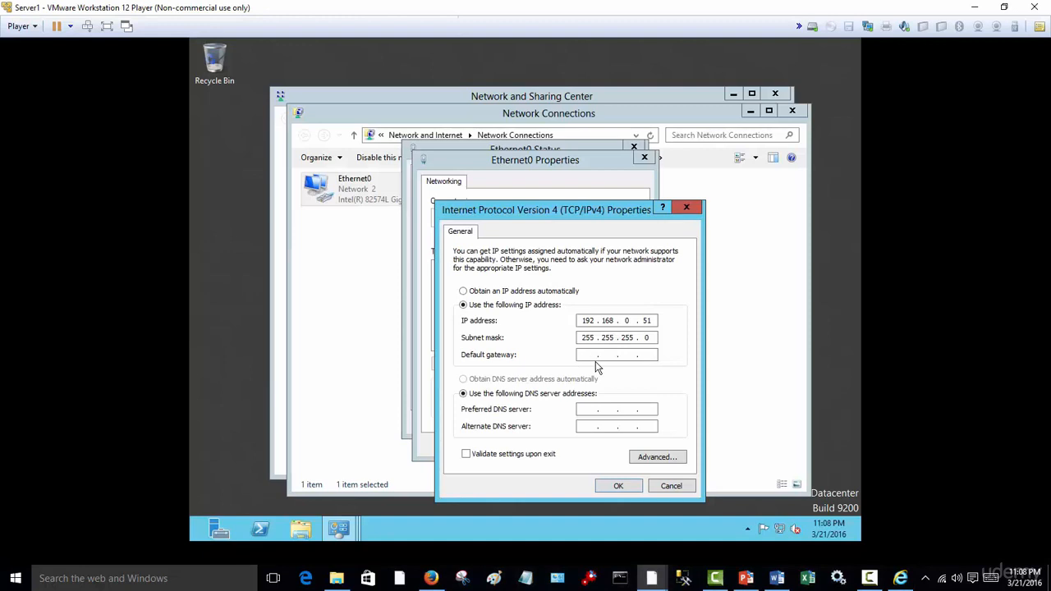
{"action": "type", "text": "168 . 0 . 1"}
- Set the preferred DNS server to 192.168.0.50 and the alternate DNS server to 127.0.0.1, following the captured settings
{"action": "left_click", "coordinate": [596, 412]}
{"action": "left_click", "coordinate": [901, 579]}
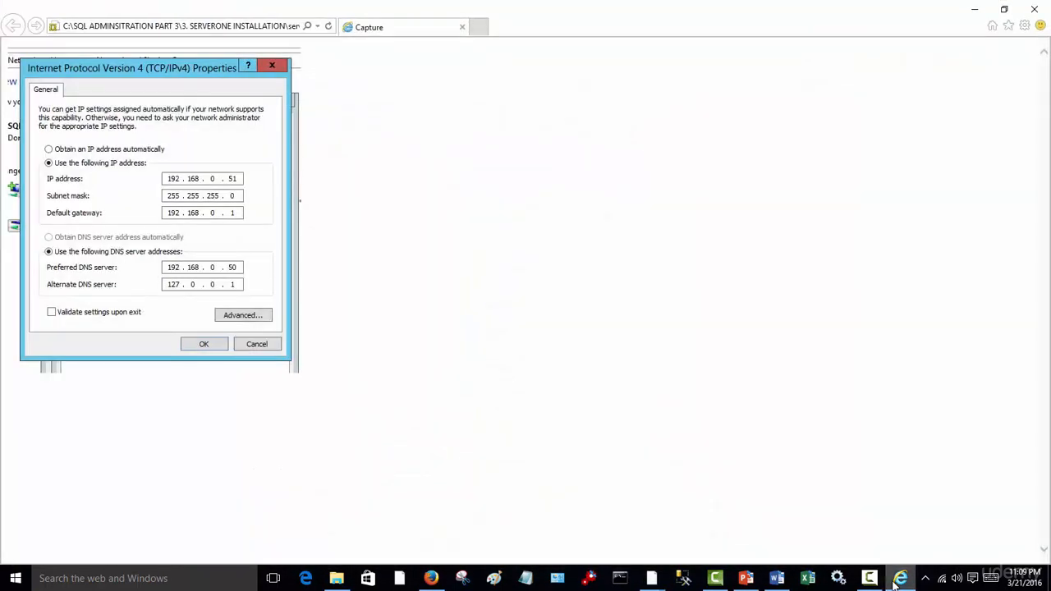
{"action": "left_click", "coordinate": [896, 580]}
{"action": "left_click", "coordinate": [908, 583]}
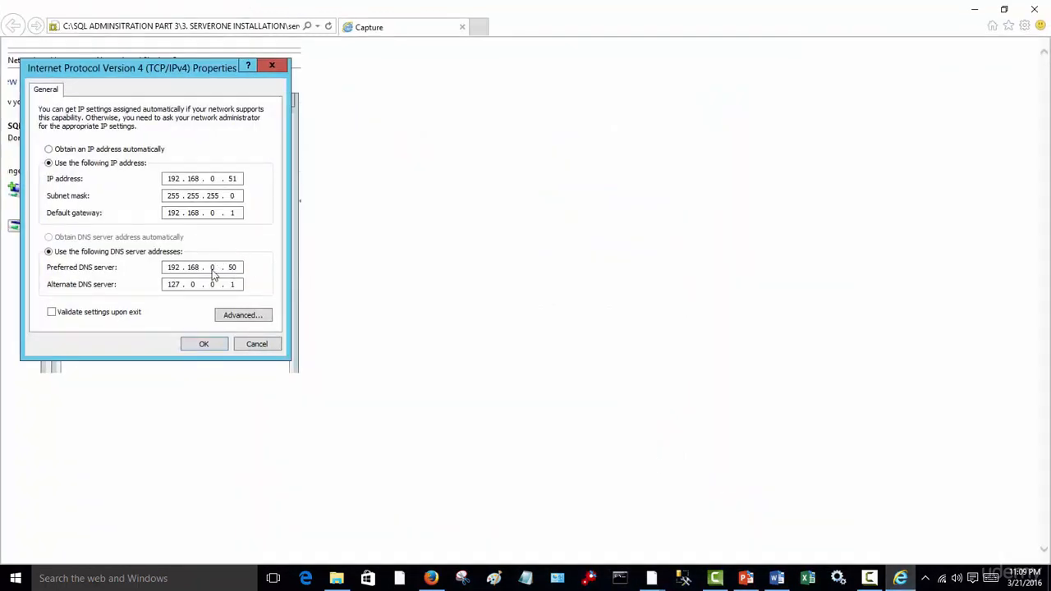
{"action": "left_click", "coordinate": [899, 580]}
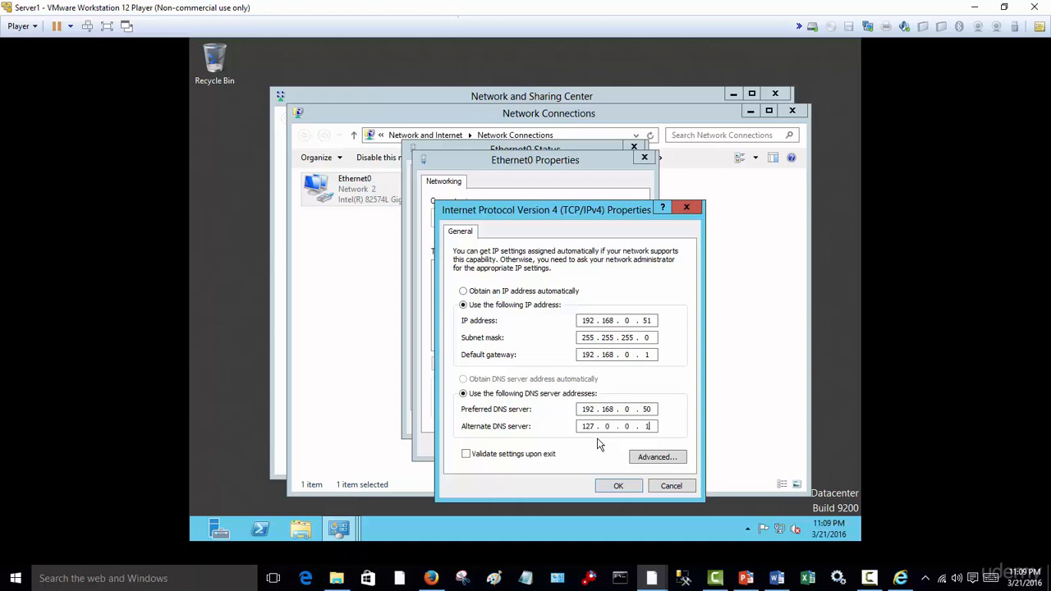
- Compare the entered TCP/IPv4 values with the capture in Internet Explorer, then apply them and close the Ethernet0 dialogs
{"action": "left_click", "coordinate": [900, 579]}
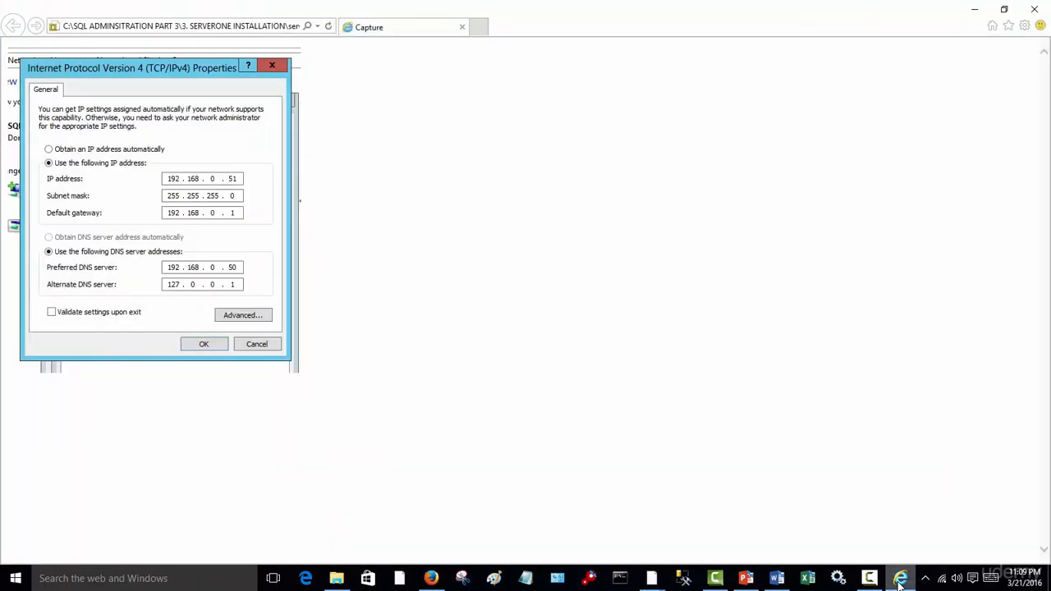
{"action": "left_click", "coordinate": [900, 579]}
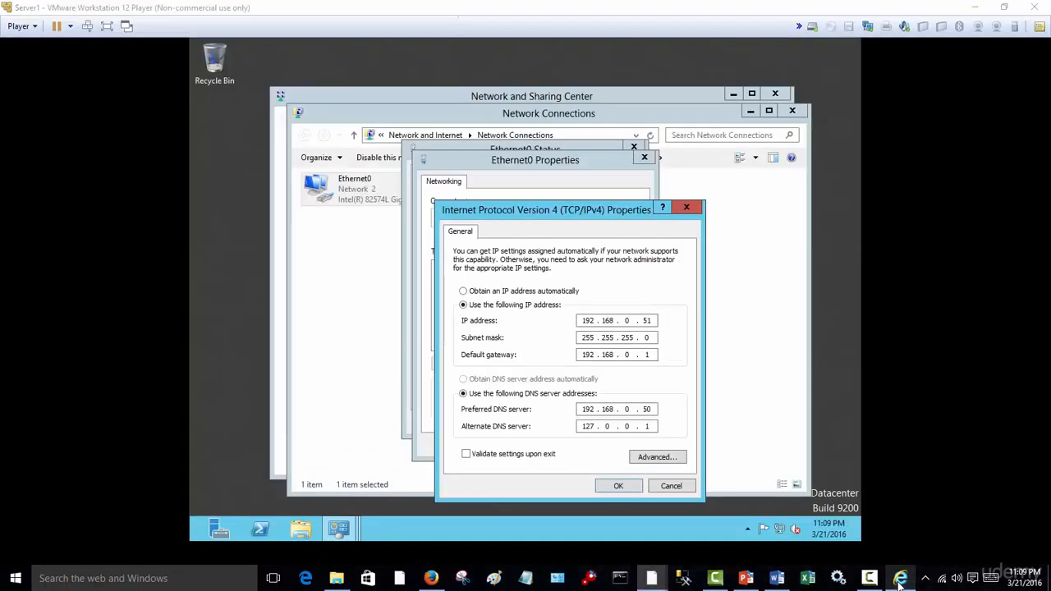
{"action": "left_click", "coordinate": [900, 579]}
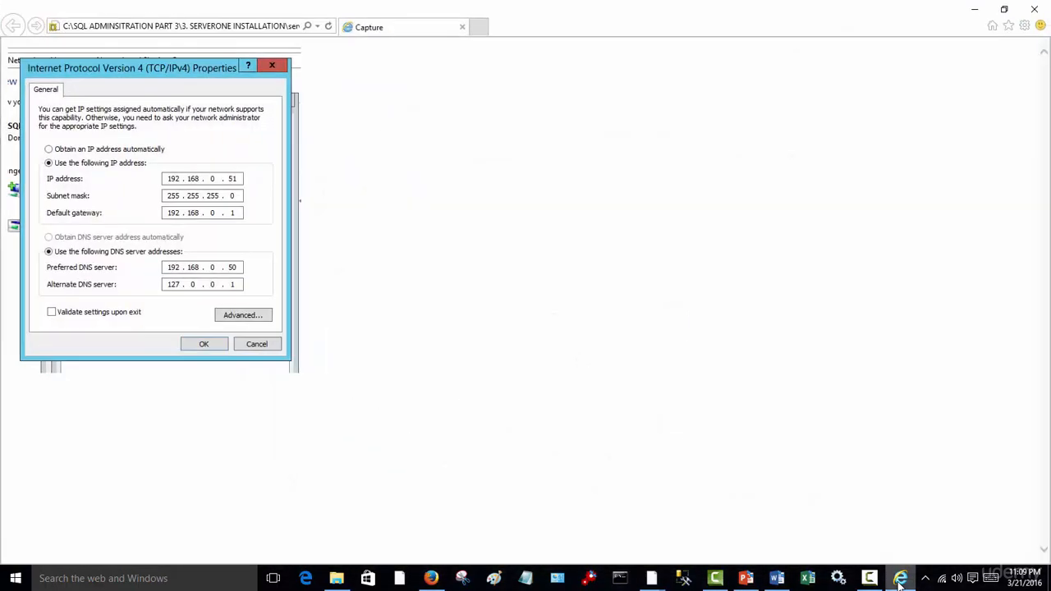
{"action": "left_click", "coordinate": [900, 579]}
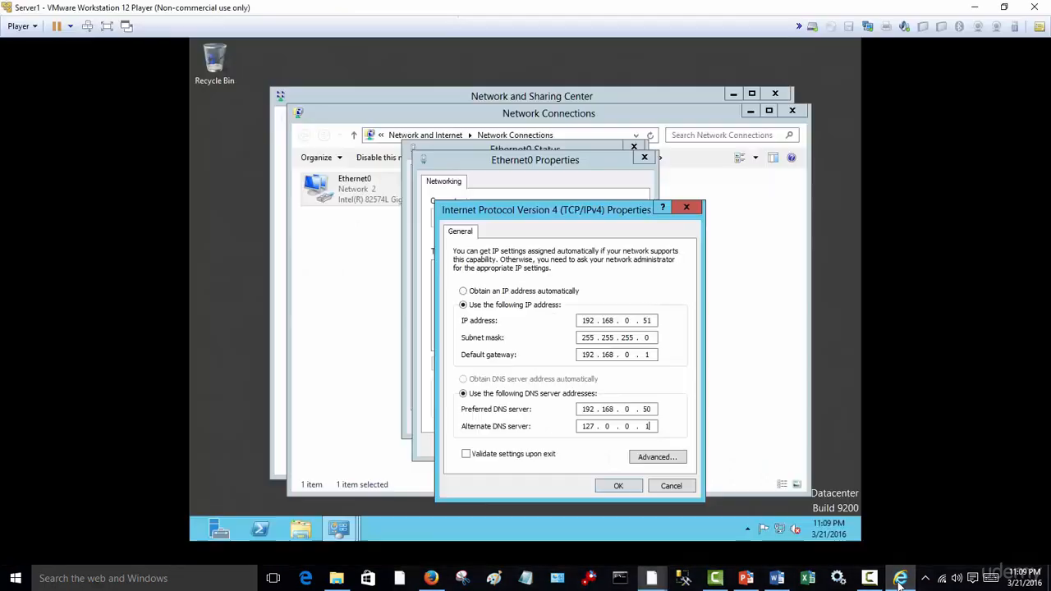
{"action": "left_click", "coordinate": [634, 487]}
{"action": "left_click", "coordinate": [573, 445]}
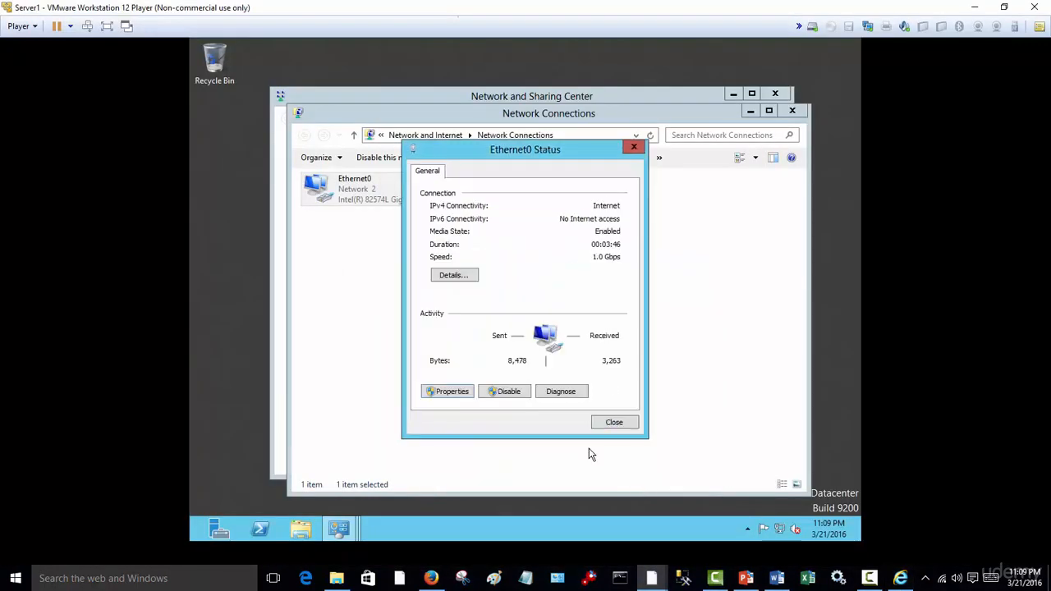
{"action": "left_click", "coordinate": [605, 423]}
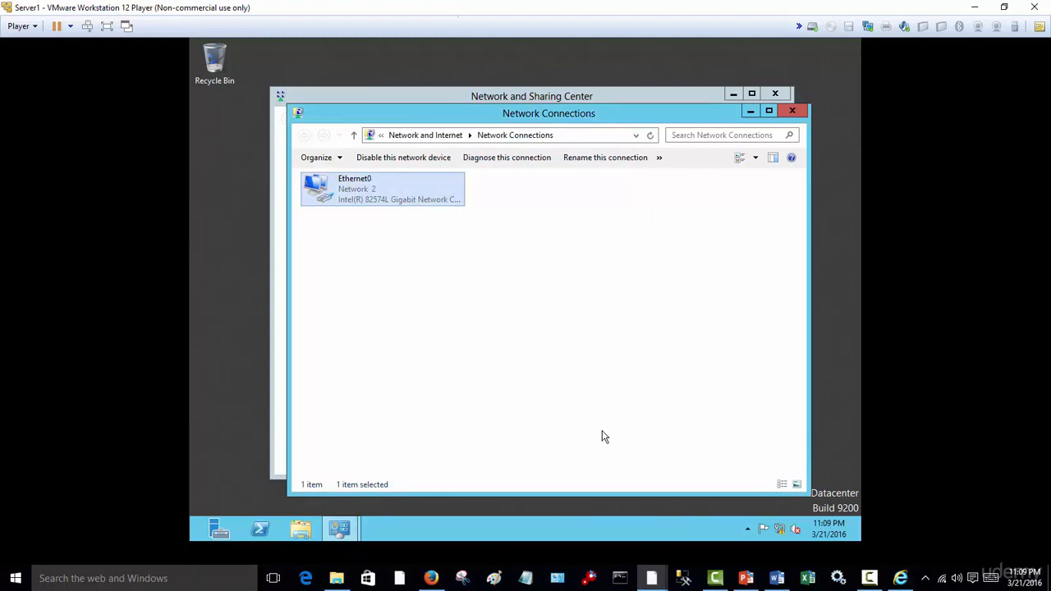
- Check the Word checklist, return to Server1, and close the Network Connections and Network and Sharing Center windows
{"action": "left_click", "coordinate": [777, 578]}
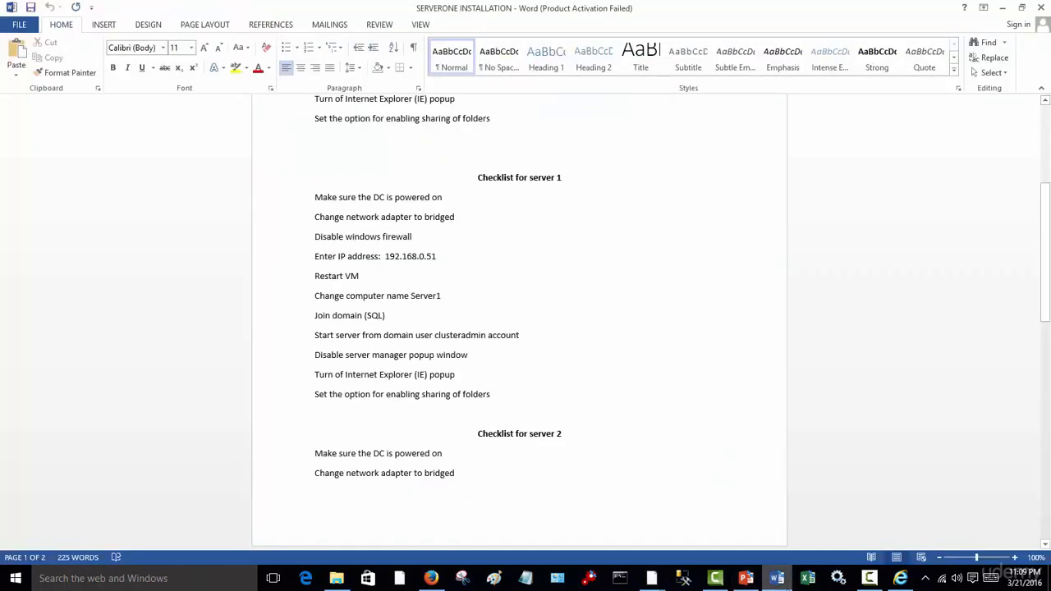
{"action": "left_click", "coordinate": [777, 578]}
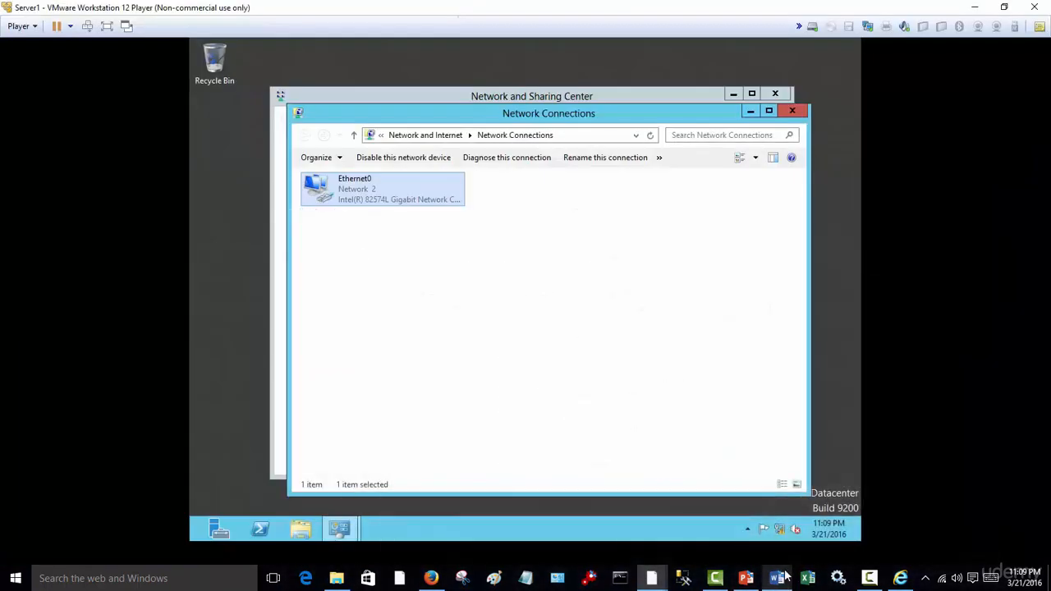
{"action": "left_click", "coordinate": [793, 110]}
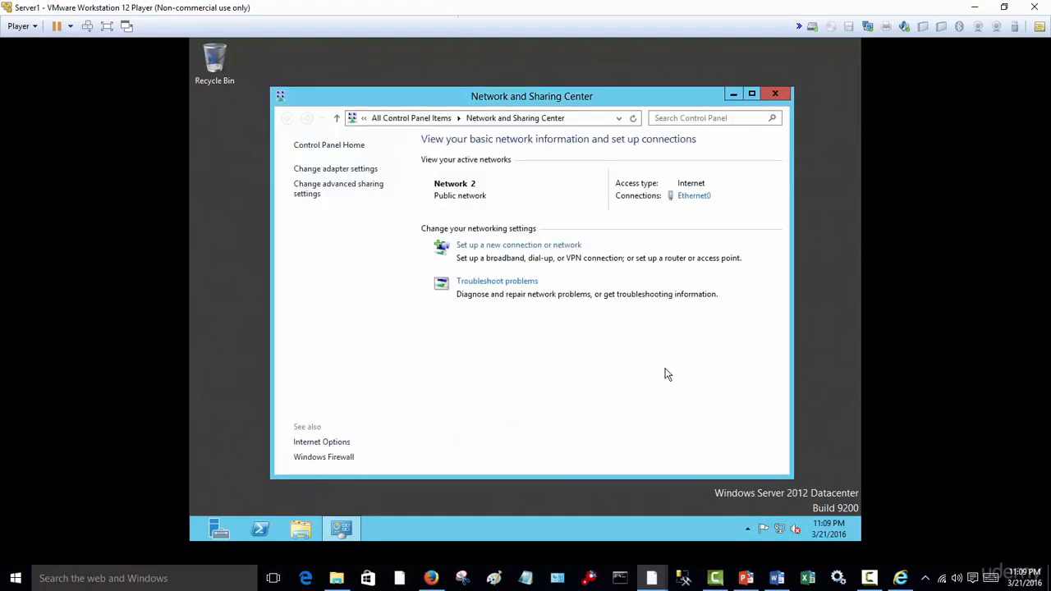
{"action": "left_click", "coordinate": [775, 94]}
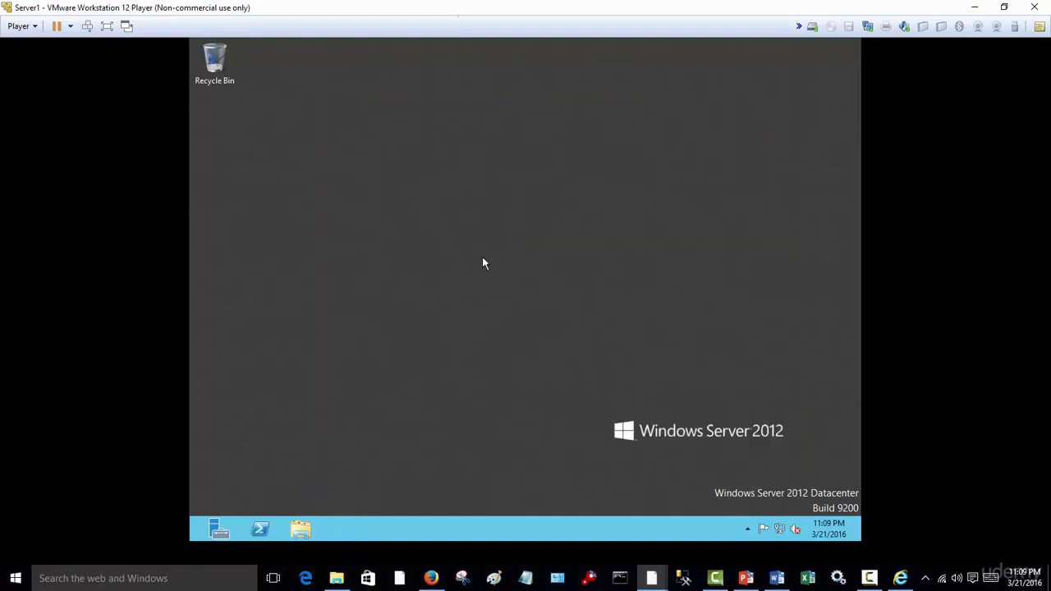
- Restart the Server1 guest from VMware Player and confirm the reset
{"action": "left_click", "coordinate": [35, 28]}
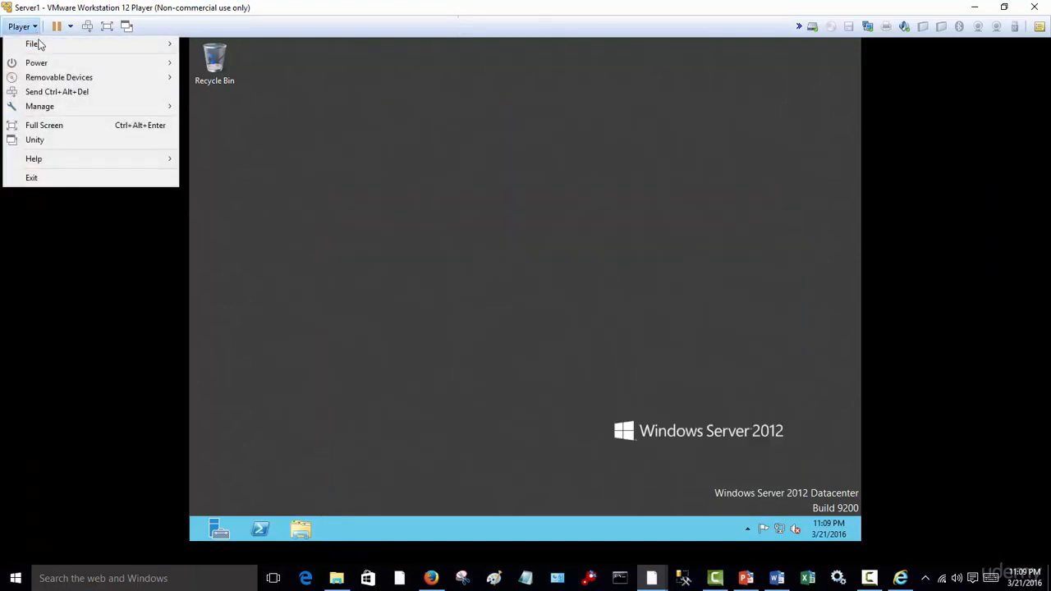
{"action": "mouse_move", "coordinate": [87, 64]}
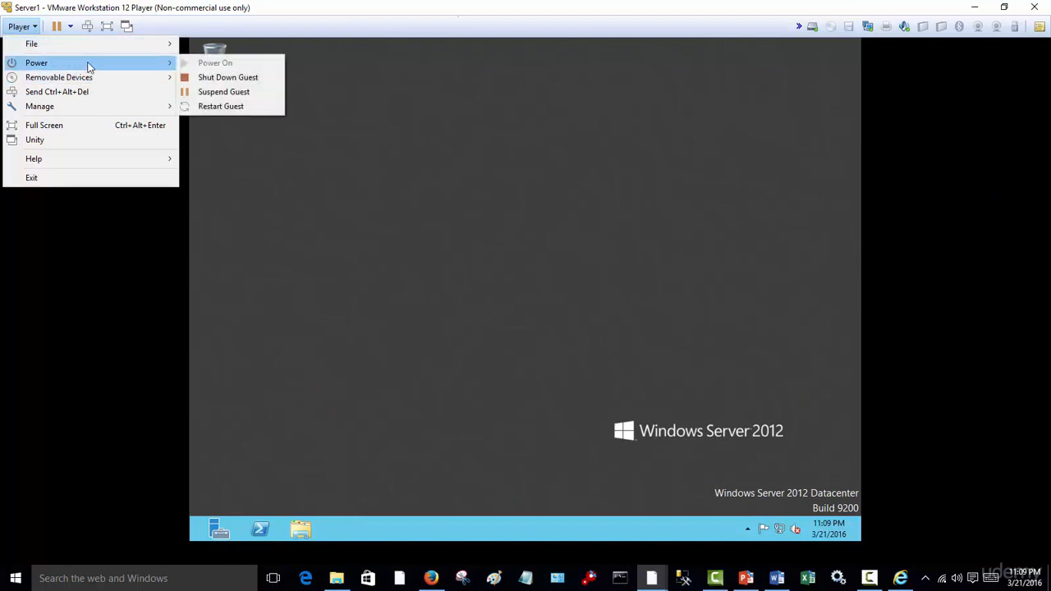
{"action": "left_click", "coordinate": [246, 106]}
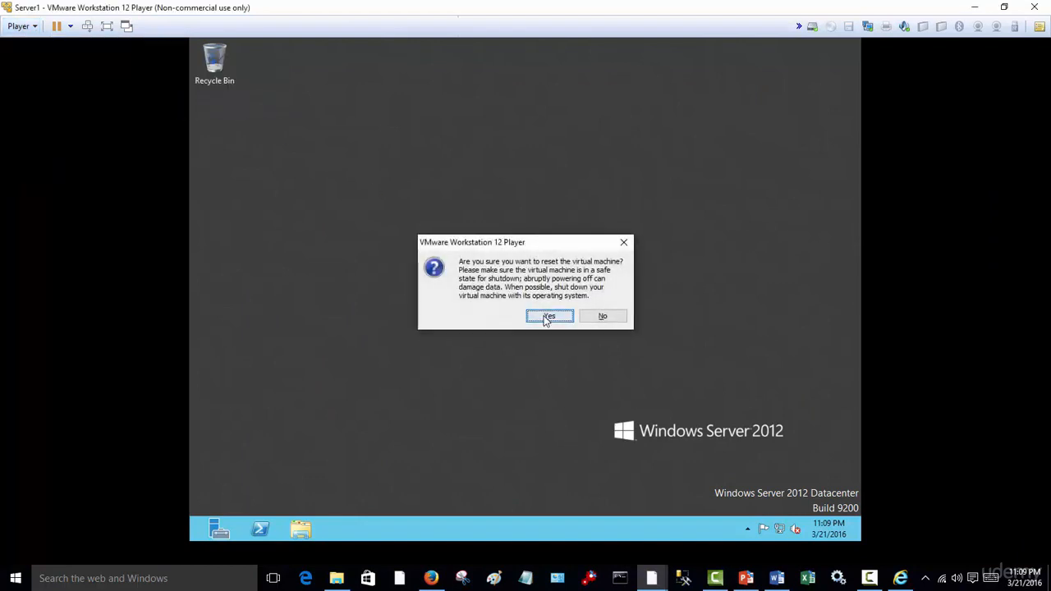
{"action": "left_click", "coordinate": [545, 315]}
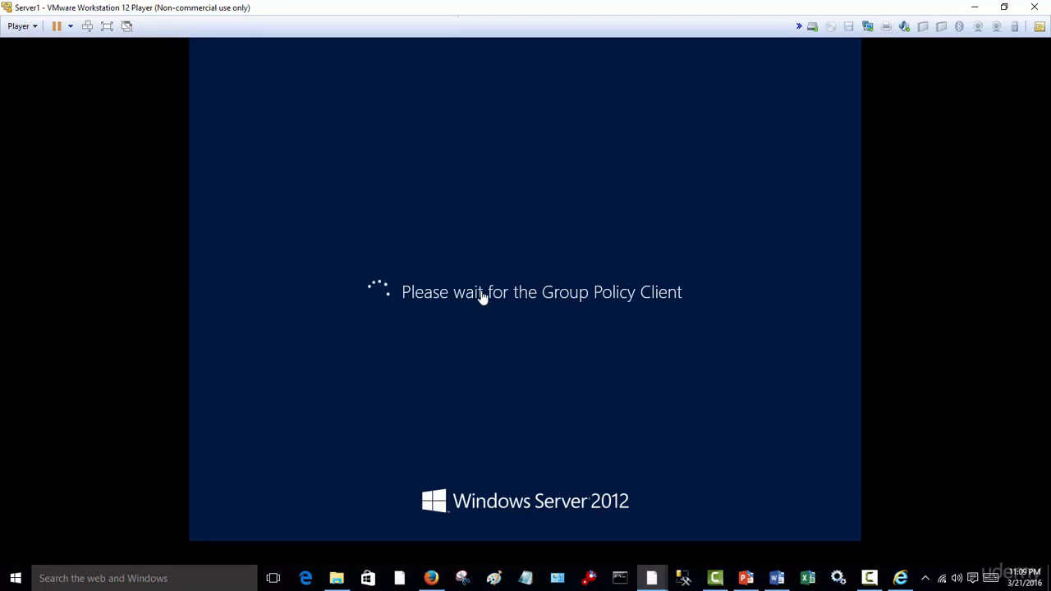